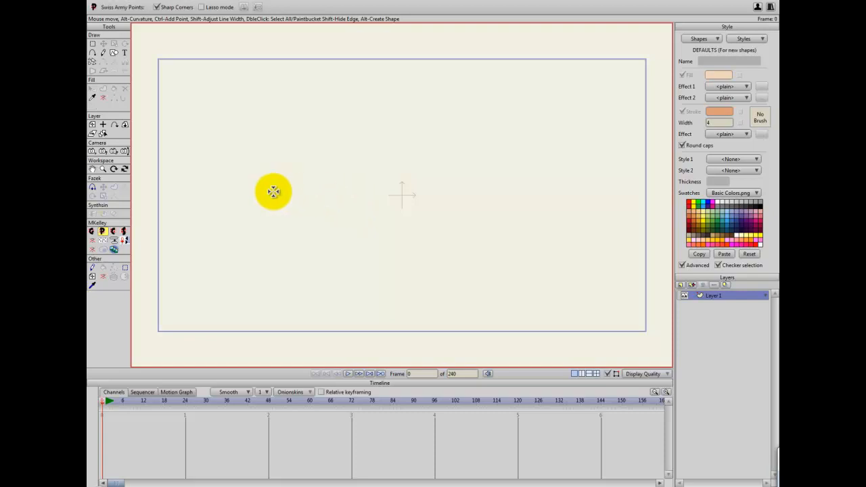
Draw a closed four-sided outline near the canvas centre with the Swiss Army Points tool.
{"action": "left_click", "coordinate": [103, 231]}
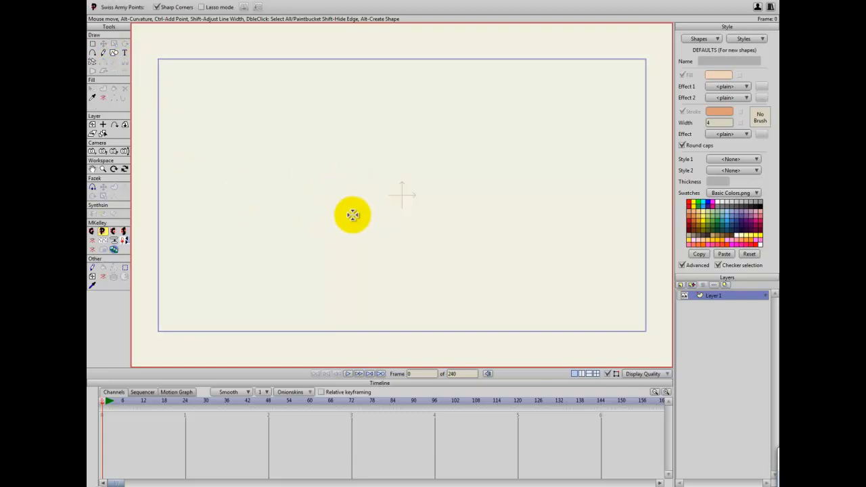
{"action": "left_click", "coordinate": [336, 207], "text": "ctrl"}
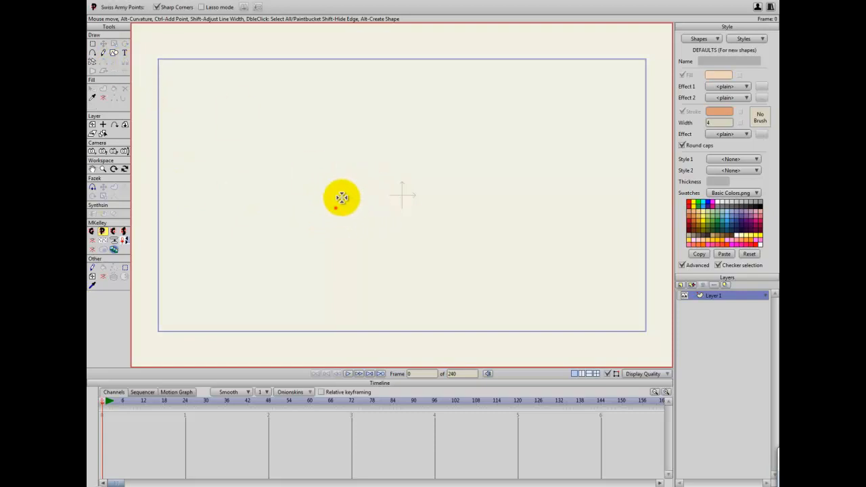
{"action": "left_click", "coordinate": [387, 144], "text": "ctrl"}
{"action": "left_click", "coordinate": [518, 177], "text": "ctrl"}
{"action": "left_click", "coordinate": [445, 247], "text": "ctrl"}
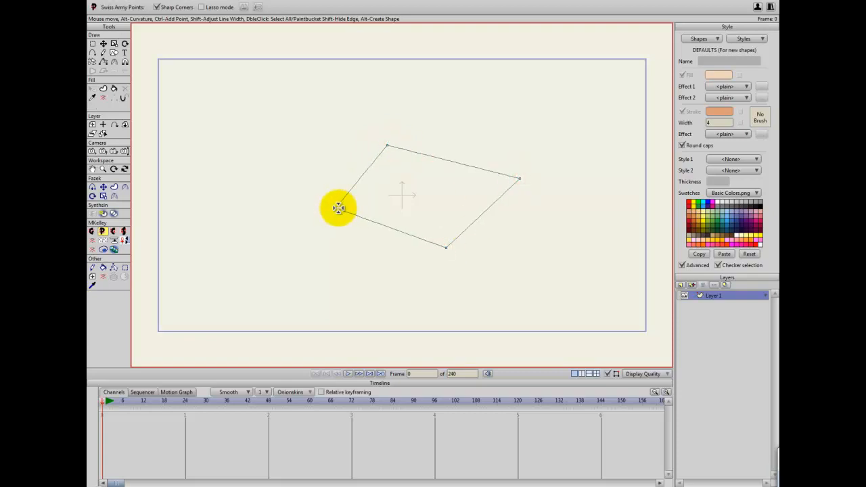
Curve the outline at all four points and create a filled, stroked shape from it.
{"action": "left_click_drag", "start_coordinate": [337, 208], "coordinate": [502, 232]}
{"action": "left_click_drag", "start_coordinate": [446, 248], "coordinate": [573, 247]}
{"action": "left_click_drag", "start_coordinate": [518, 178], "coordinate": [454, 169]}
{"action": "left_click_drag", "start_coordinate": [388, 144], "coordinate": [509, 146]}
{"action": "left_click", "coordinate": [497, 154], "text": "alt"}
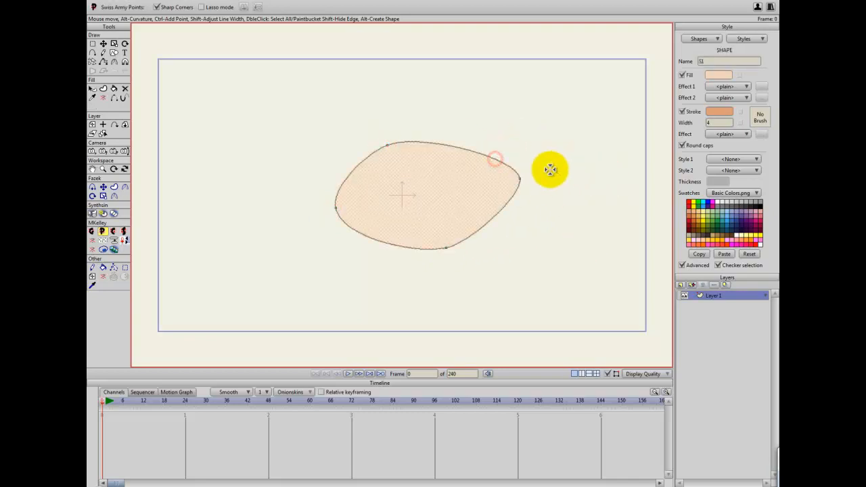
Thicken the shape's outline by increasing the line width at each of its four points.
{"action": "mouse_move", "coordinate": [387, 144]}
{"action": "left_mouse_down", "text": "shift"}
{"action": "mouse_move", "coordinate": [513, 147]}
{"action": "mouse_move", "coordinate": [474, 148]}
{"action": "left_mouse_up", "text": "shift"}
{"action": "left_click_drag", "start_coordinate": [520, 178], "coordinate": [573, 186], "text": "shift"}
{"action": "left_click_drag", "start_coordinate": [446, 248], "coordinate": [522, 258], "text": "shift"}
{"action": "left_click_drag", "start_coordinate": [336, 208], "coordinate": [552, 205], "text": "shift"}
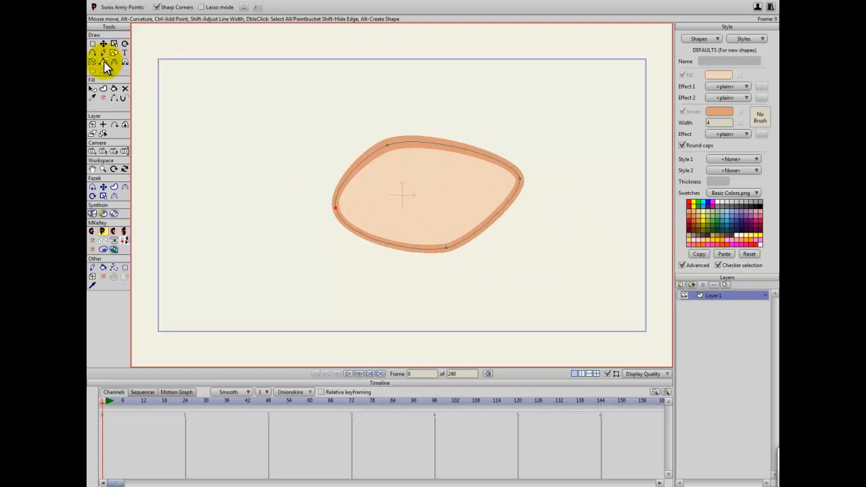
Move the four points individually to make the shape narrower and more compact.
{"action": "left_click_drag", "start_coordinate": [514, 178], "coordinate": [479, 186]}
{"action": "left_click_drag", "start_coordinate": [445, 247], "coordinate": [381, 251]}
{"action": "left_click_drag", "start_coordinate": [336, 207], "coordinate": [328, 182]}
{"action": "left_click_drag", "start_coordinate": [384, 144], "coordinate": [393, 139]}
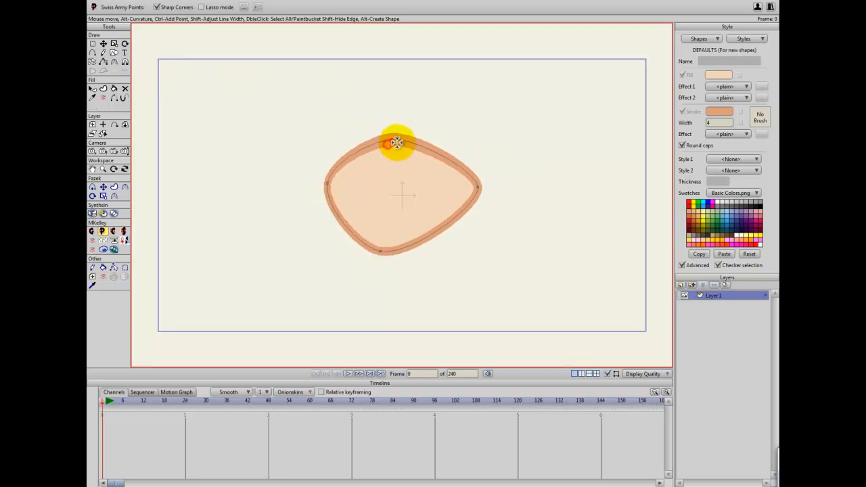
{"action": "left_click_drag", "start_coordinate": [467, 184], "coordinate": [464, 201]}
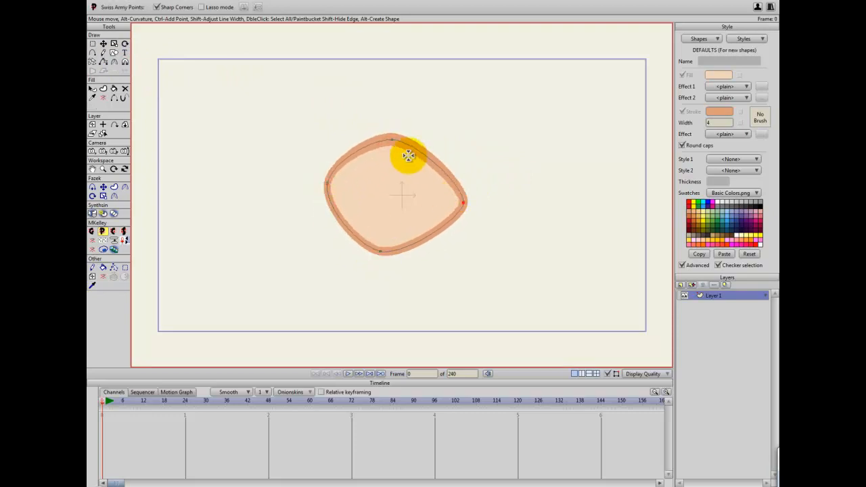
Select the practice shape's points individually, and delete the whole shape to clear the canvas.
{"action": "left_click", "coordinate": [396, 138]}
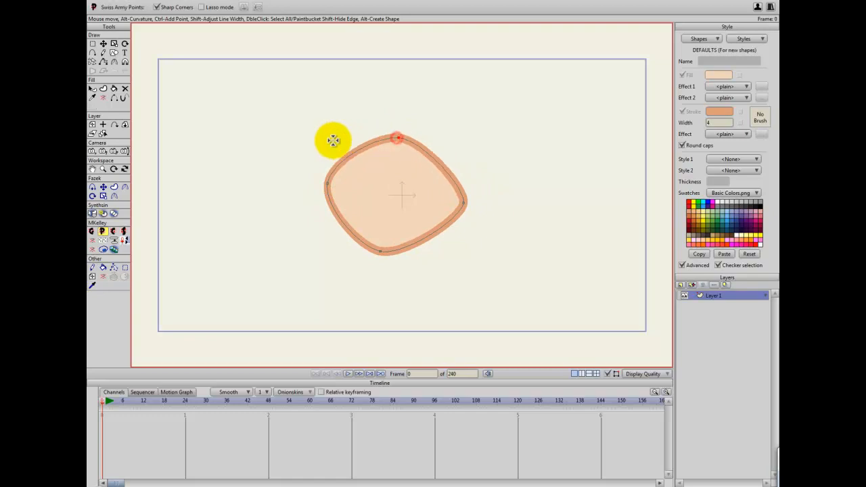
{"action": "left_click", "coordinate": [465, 202]}
{"action": "left_click", "coordinate": [380, 250]}
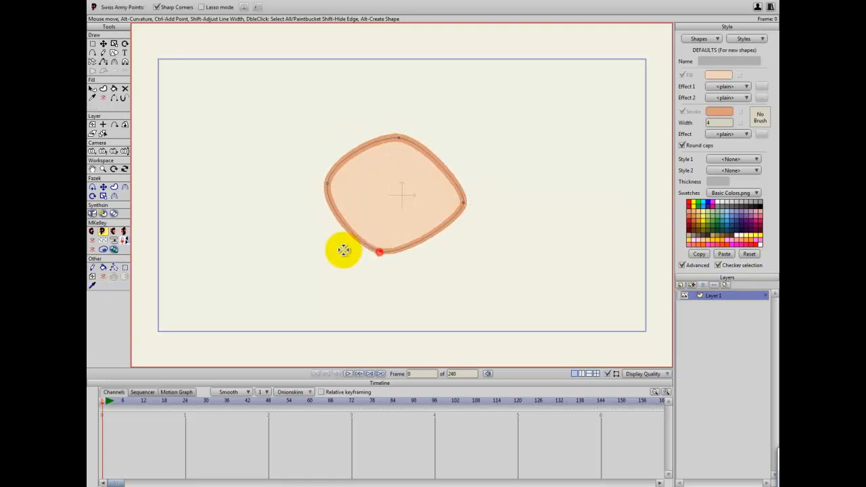
{"action": "left_click", "coordinate": [328, 180]}
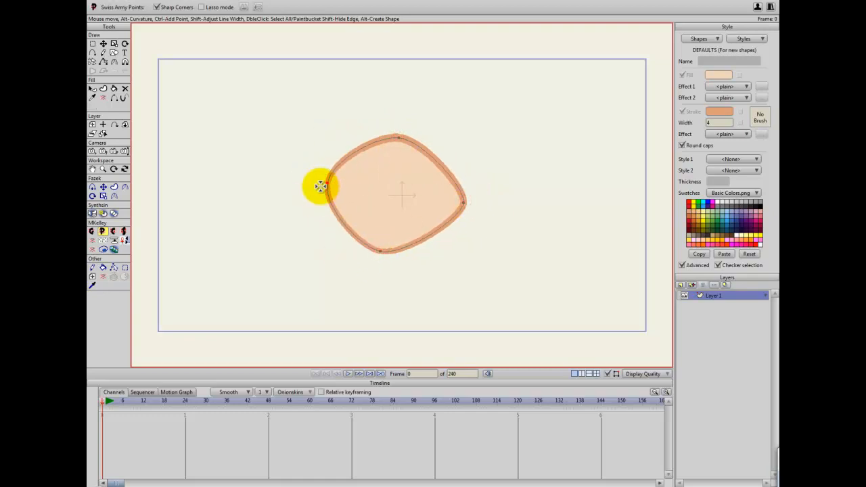
{"action": "left_click", "coordinate": [338, 164]}
{"action": "key", "text": "Delete"}
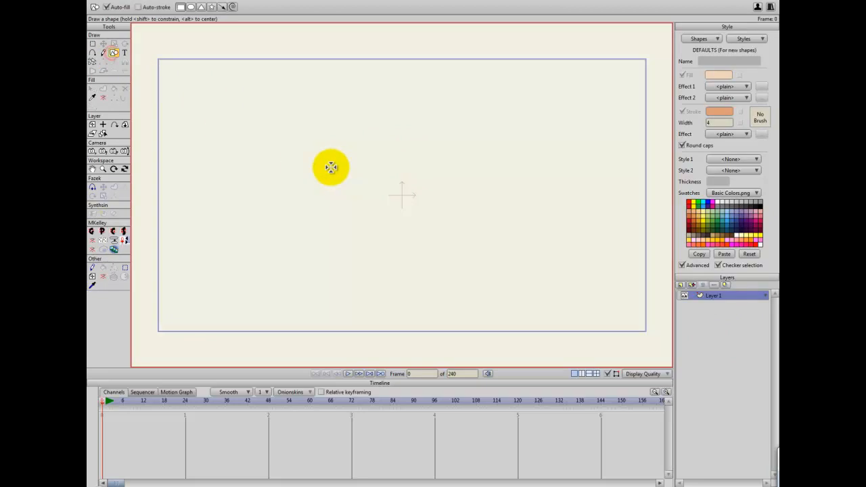
Draw a filled rectangle with the Draw Shape tool while Auto-stroke is off, and delete it.
{"action": "mouse_move", "coordinate": [251, 179]}
{"action": "left_mouse_down"}
{"action": "mouse_move", "coordinate": [352, 205]}
{"action": "mouse_move", "coordinate": [370, 224]}
{"action": "left_mouse_up"}
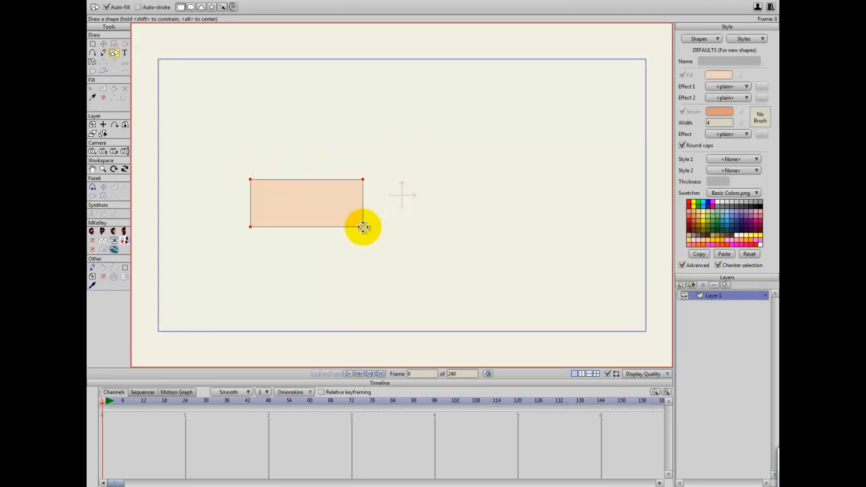
{"action": "key", "text": "Delete"}
Enable Auto-stroke and draw overlapping rectangles for the forearm, palm, thumb base and thumb tip.
{"action": "left_click", "coordinate": [138, 7]}
{"action": "left_click_drag", "start_coordinate": [255, 166], "coordinate": [349, 213]}
{"action": "left_click_drag", "start_coordinate": [342, 155], "coordinate": [427, 229]}
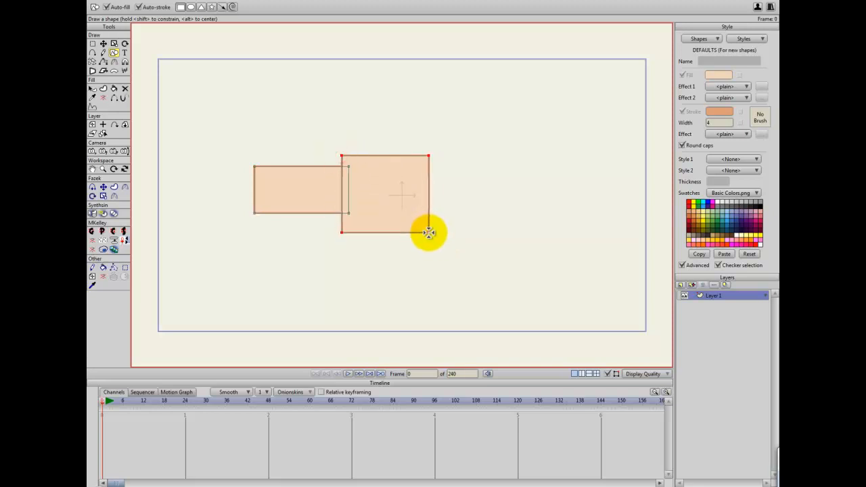
{"action": "left_click_drag", "start_coordinate": [339, 128], "coordinate": [380, 175]}
{"action": "left_click_drag", "start_coordinate": [339, 106], "coordinate": [362, 140]}
Draw three stacked finger rectangles overlapping the palm's edge opposite the forearm.
{"action": "left_click_drag", "start_coordinate": [421, 156], "coordinate": [480, 180]}
{"action": "left_click_drag", "start_coordinate": [421, 184], "coordinate": [480, 205]}
{"action": "left_click_drag", "start_coordinate": [420, 214], "coordinate": [476, 235]}
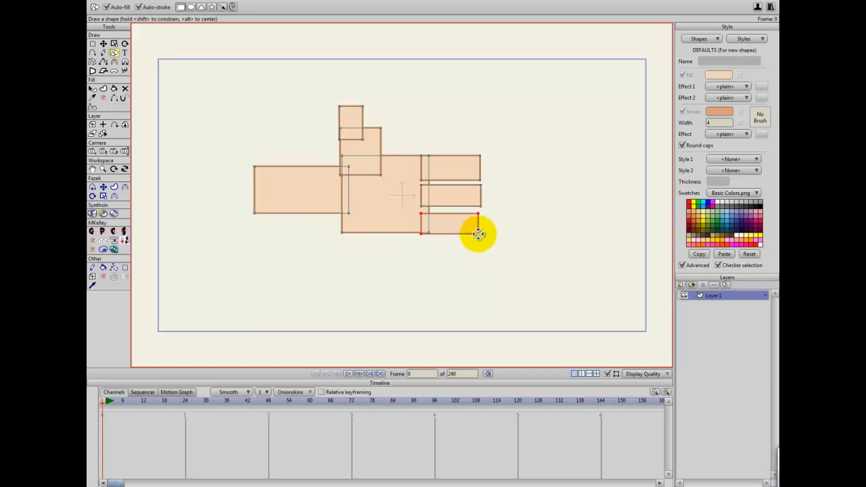
{"action": "left_click_drag", "start_coordinate": [476, 234], "coordinate": [478, 234]}
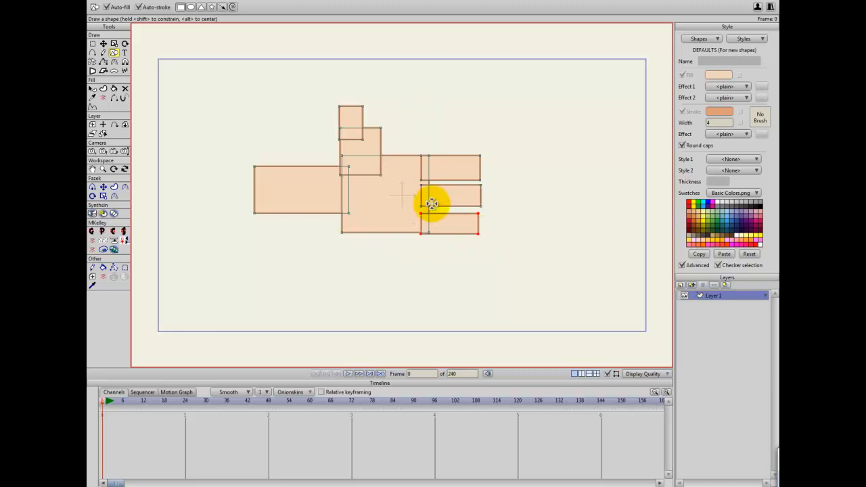
Nudge the lowest finger rectangle slightly upward with the Swiss Army Points tool and deselect its points.
{"action": "scroll", "coordinate": [431, 195], "scroll_direction": "up", "scroll_amount": 2}
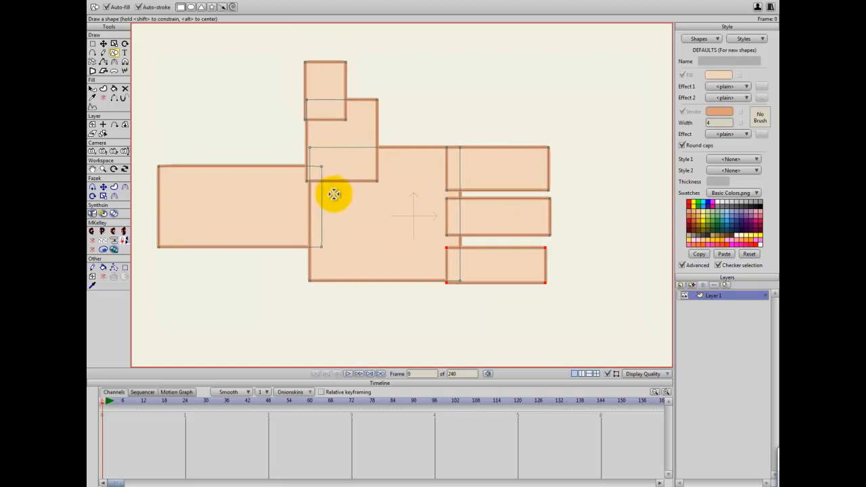
{"action": "key", "text": "p"}
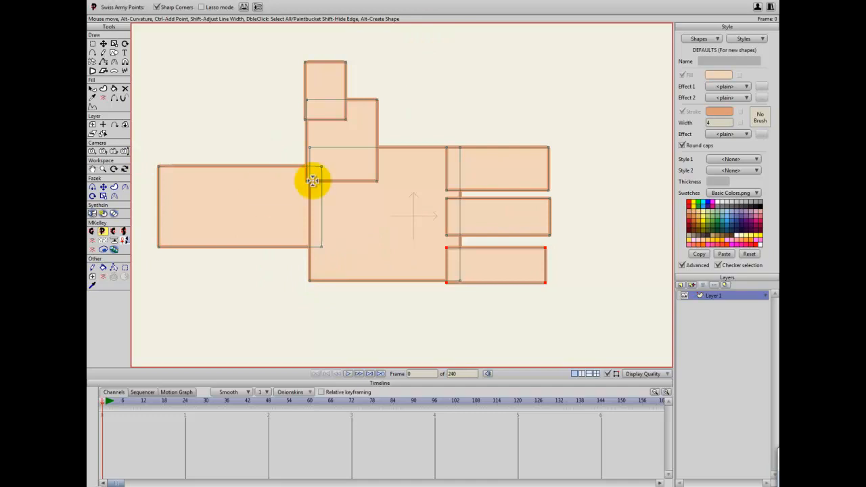
{"action": "left_click_drag", "start_coordinate": [308, 181], "coordinate": [308, 179]}
{"action": "left_click", "coordinate": [444, 88]}
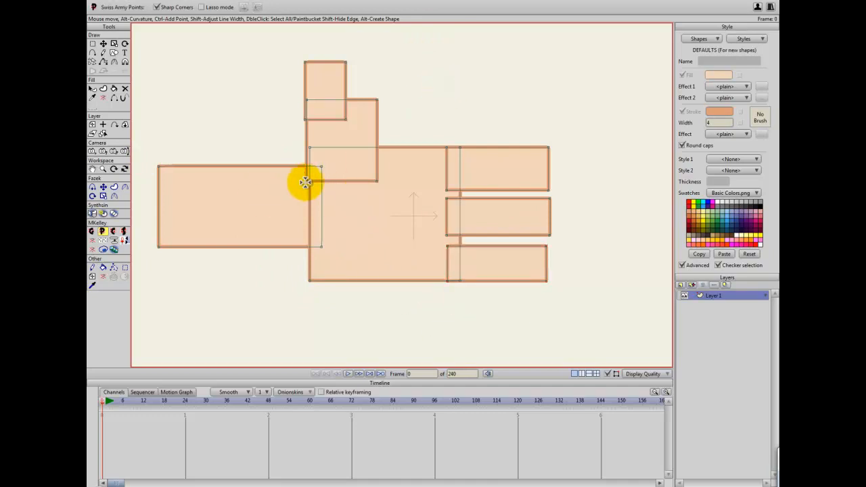
Reshape and round the palm's two wrist-side corners, adjust the palm's position slightly, and deselect it.
{"action": "mouse_move", "coordinate": [313, 161]}
{"action": "left_mouse_down"}
{"action": "mouse_move", "coordinate": [377, 141]}
{"action": "mouse_move", "coordinate": [305, 145]}
{"action": "mouse_move", "coordinate": [307, 156]}
{"action": "left_mouse_up"}
{"action": "left_click_drag", "start_coordinate": [314, 279], "coordinate": [306, 263]}
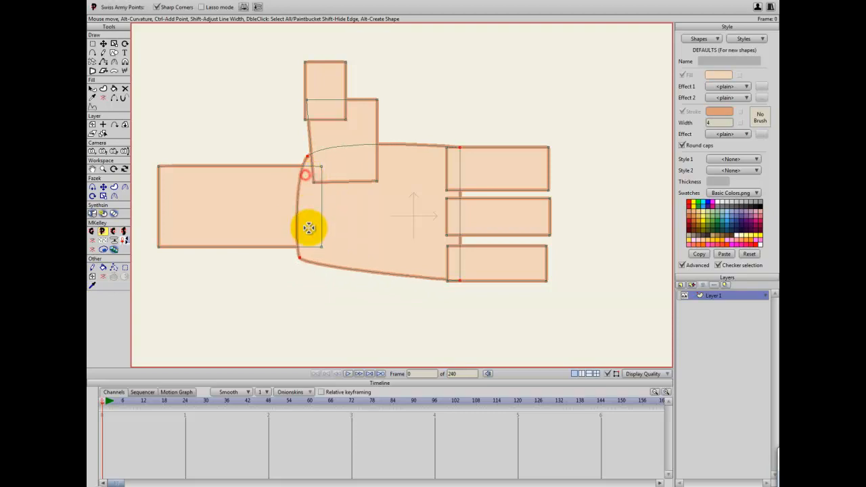
{"action": "left_click_drag", "start_coordinate": [305, 170], "coordinate": [314, 186]}
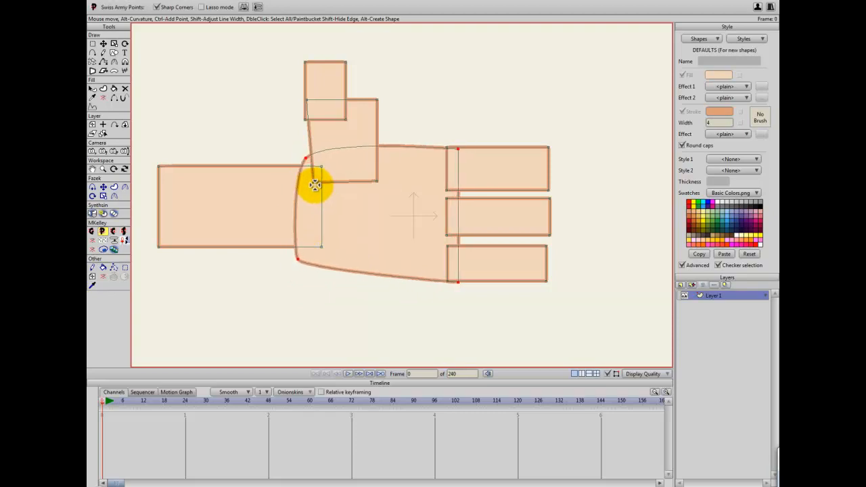
{"action": "left_click", "coordinate": [338, 313]}
{"action": "left_click", "coordinate": [318, 300]}
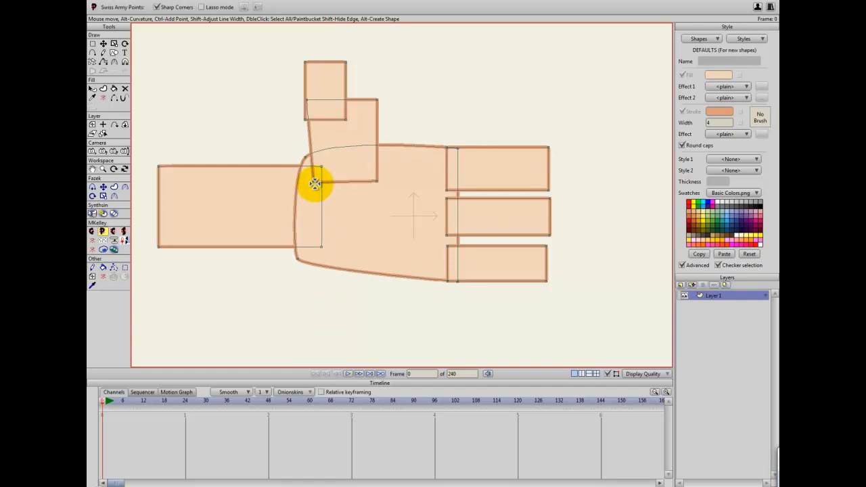
Round the thumb base's lower corners and pull its upper inner corner in to meet the thumb tip.
{"action": "left_click_drag", "start_coordinate": [306, 184], "coordinate": [444, 183]}
{"action": "left_click_drag", "start_coordinate": [379, 168], "coordinate": [368, 181]}
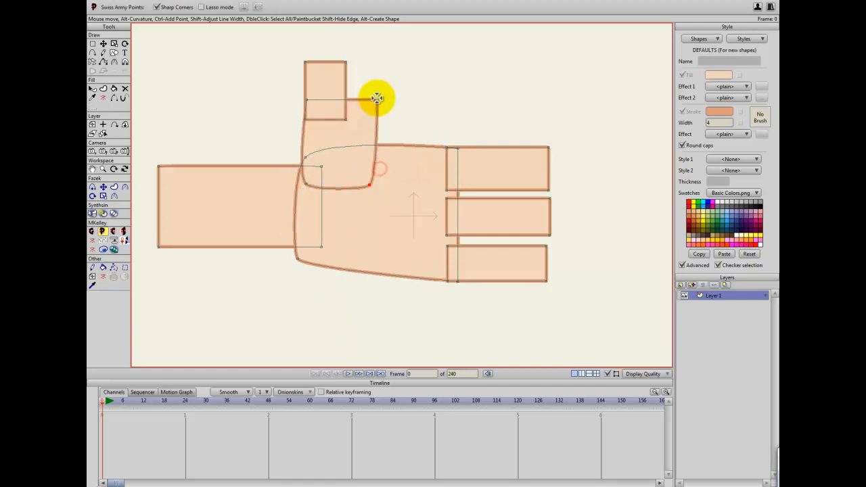
{"action": "left_click_drag", "start_coordinate": [377, 99], "coordinate": [346, 112]}
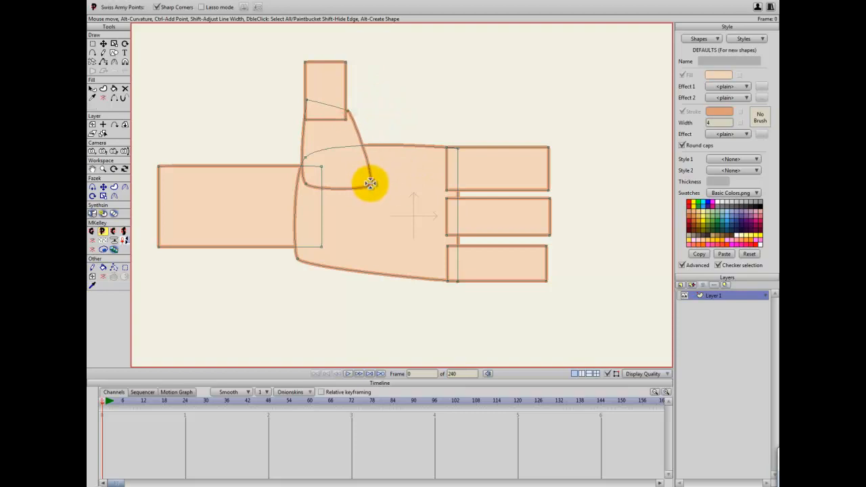
{"action": "left_click_drag", "start_coordinate": [366, 184], "coordinate": [371, 173]}
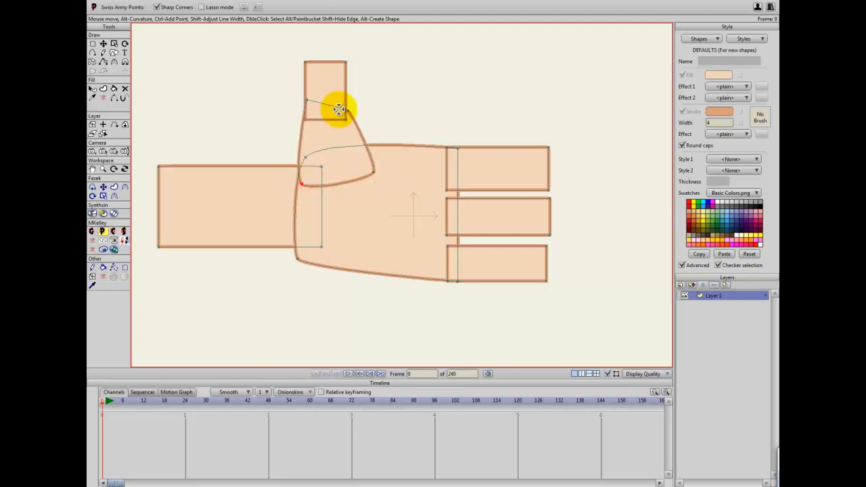
Taper and round the thumb tip, and bow its lower edge downward with an added midpoint.
{"action": "left_click_drag", "start_coordinate": [346, 61], "coordinate": [336, 73]}
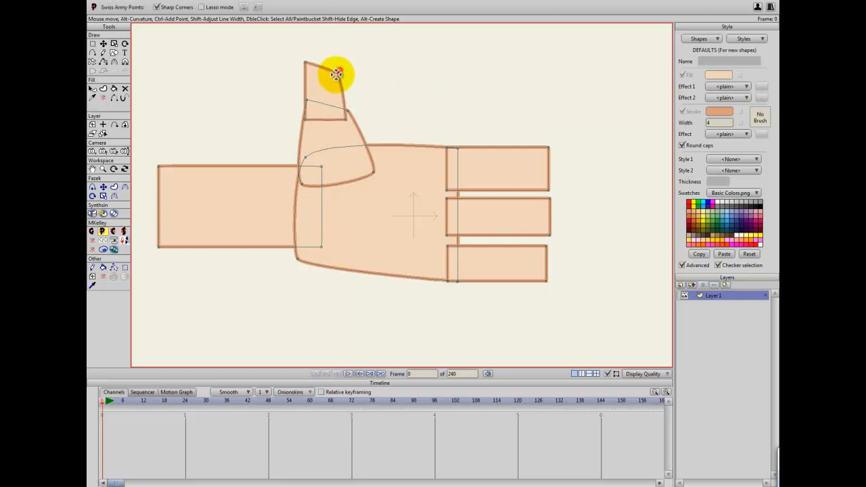
{"action": "left_click", "coordinate": [305, 62]}
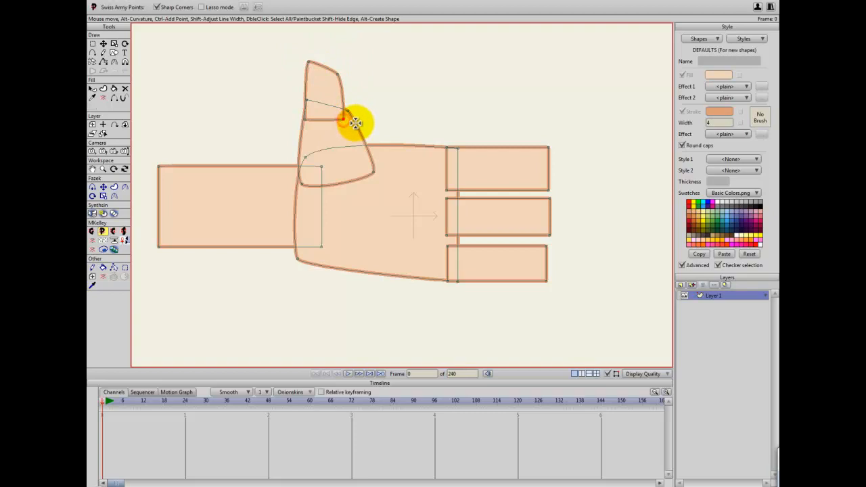
{"action": "mouse_move", "coordinate": [324, 119]}
{"action": "left_mouse_down"}
{"action": "mouse_move", "coordinate": [329, 145]}
{"action": "mouse_move", "coordinate": [324, 131]}
{"action": "left_mouse_up"}
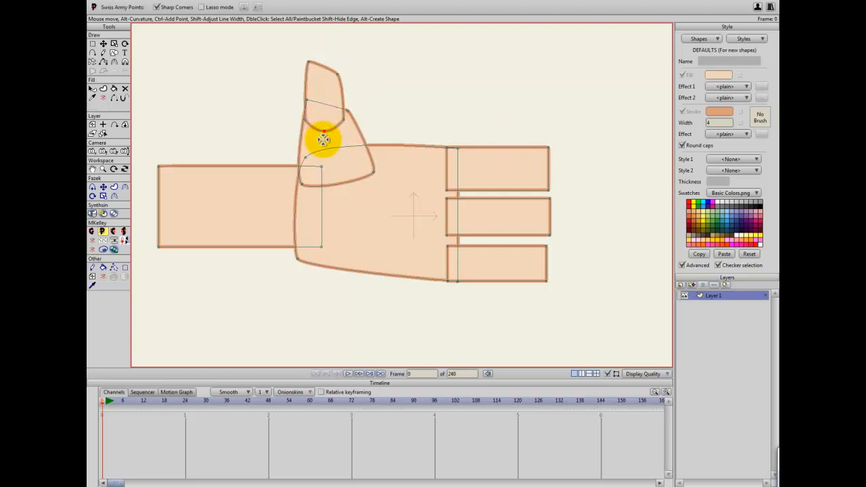
{"action": "left_click", "coordinate": [324, 128], "text": "ctrl"}
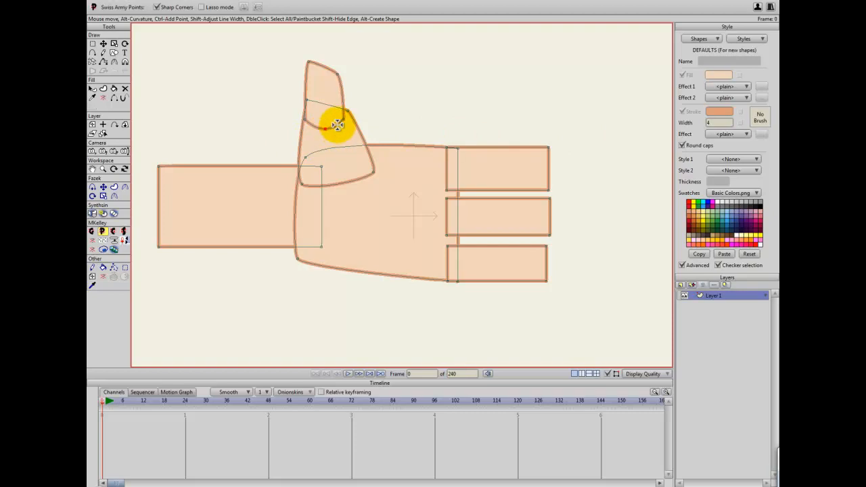
Add outward-pulled points at both ends of the thumb tip's curved lower edge, and hide that edge's stroke.
{"action": "scroll", "coordinate": [326, 146], "scroll_direction": "up", "scroll_amount": 3}
{"action": "left_click_drag", "start_coordinate": [326, 149], "coordinate": [404, 232]}
{"action": "scroll", "coordinate": [404, 233], "scroll_direction": "up", "scroll_amount": 2}
{"action": "left_click_drag", "start_coordinate": [369, 185], "coordinate": [367, 295]}
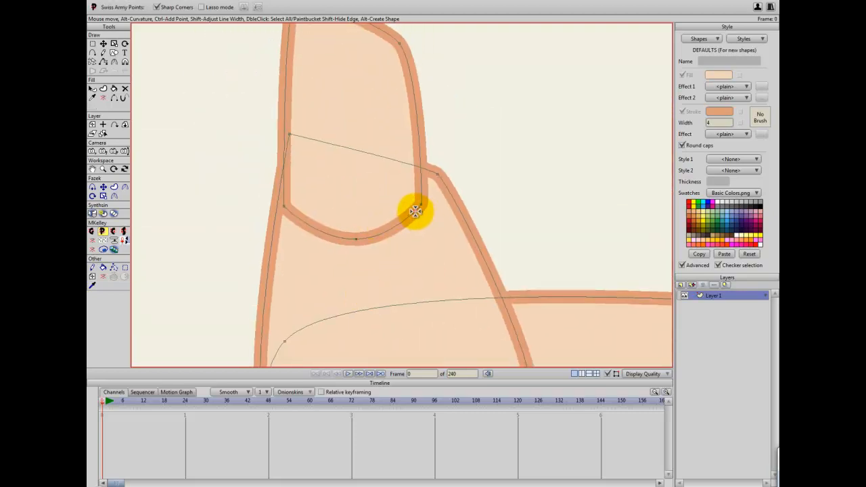
{"action": "left_click_drag", "start_coordinate": [414, 211], "coordinate": [441, 217]}
{"action": "left_click_drag", "start_coordinate": [292, 215], "coordinate": [274, 216]}
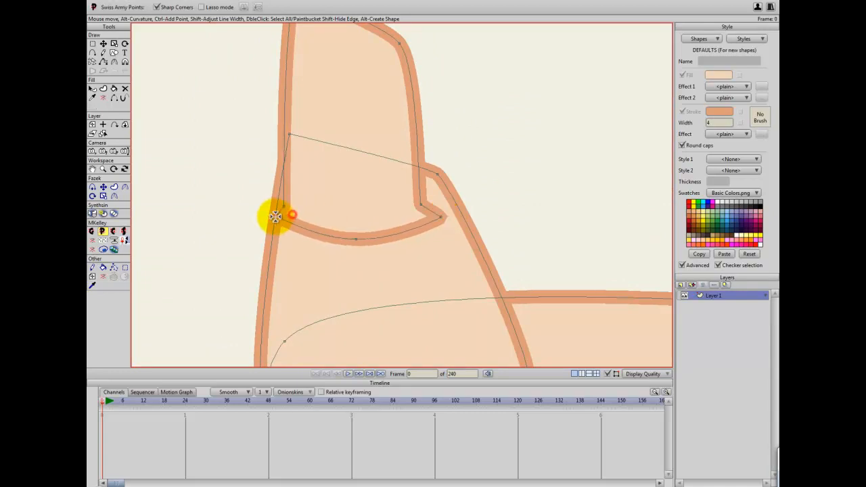
{"action": "left_click", "coordinate": [357, 239]}
{"action": "left_click", "coordinate": [440, 217]}
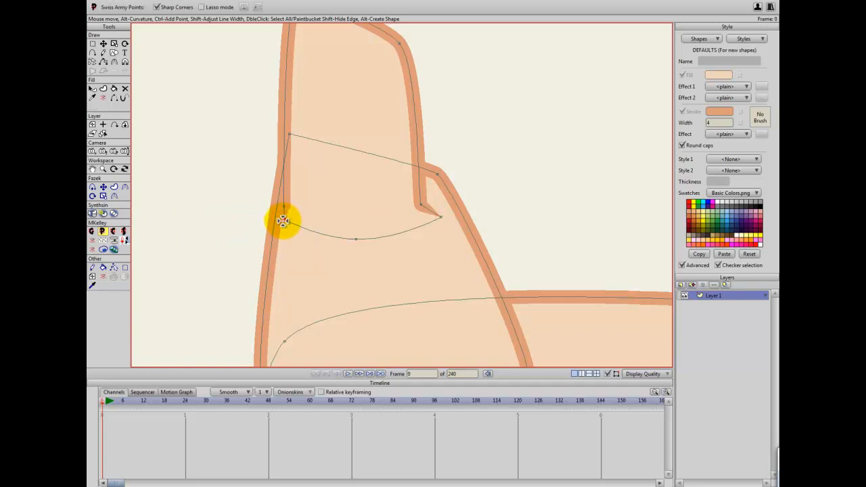
Add points beside both ends of the thumb base's lower edge inside the palm.
{"action": "scroll", "coordinate": [281, 220], "scroll_direction": "down", "scroll_amount": 2}
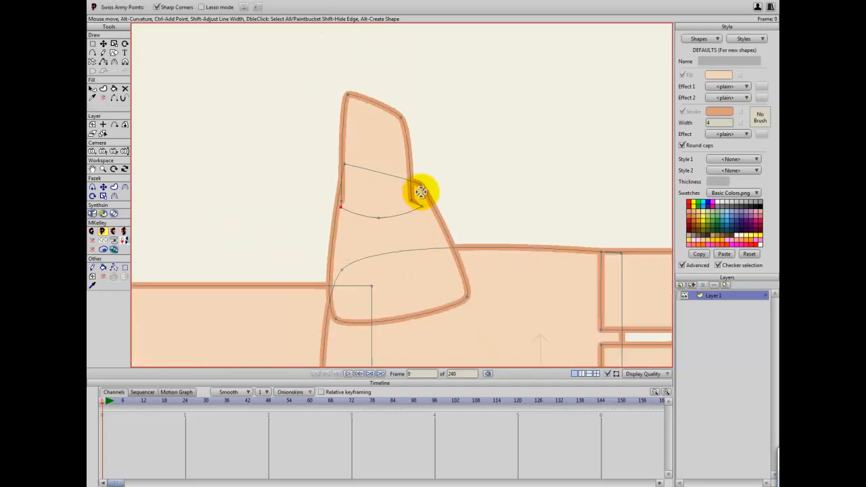
{"action": "left_click_drag", "start_coordinate": [466, 271], "coordinate": [437, 228]}
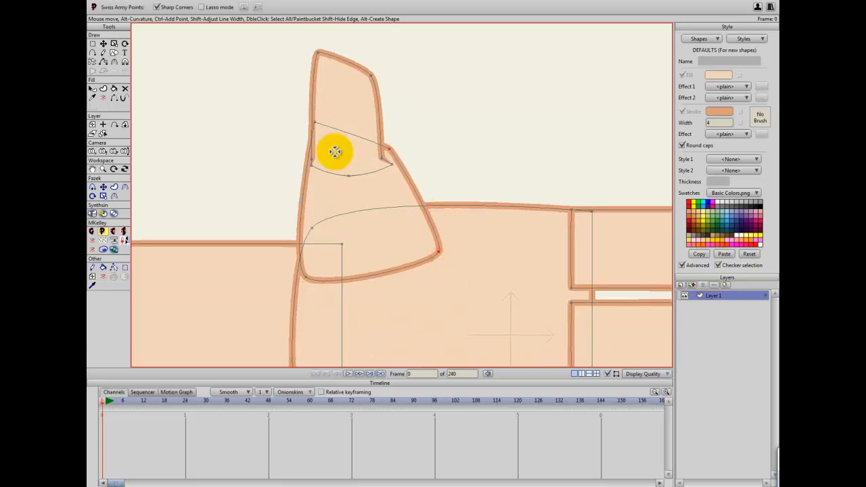
{"action": "left_click_drag", "start_coordinate": [406, 270], "coordinate": [403, 207]}
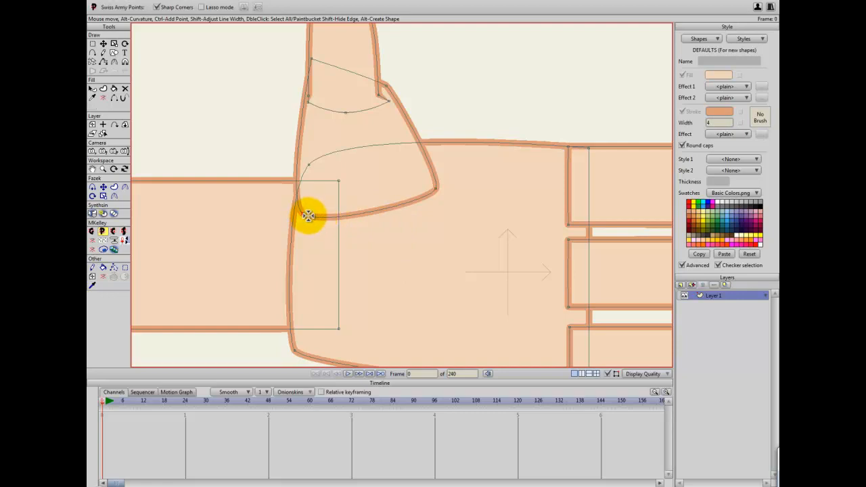
{"action": "left_click_drag", "start_coordinate": [307, 220], "coordinate": [303, 144]}
{"action": "left_click_drag", "start_coordinate": [303, 212], "coordinate": [386, 210]}
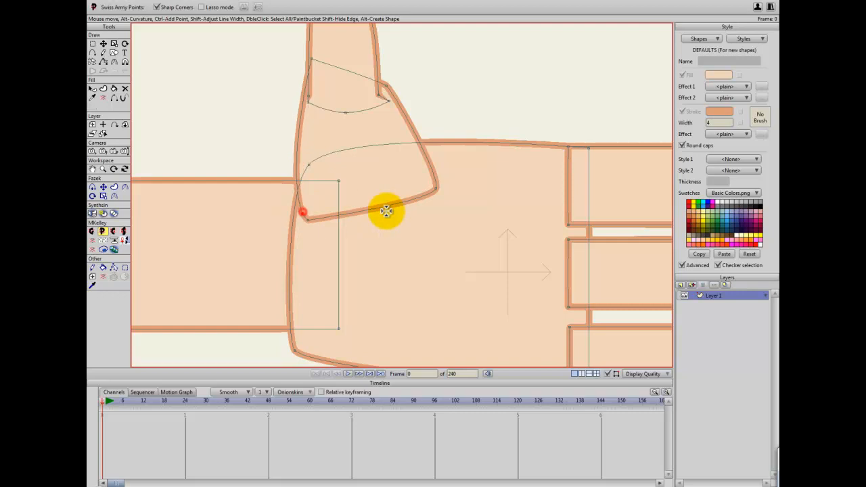
{"action": "left_click", "coordinate": [431, 192]}
Bow the thumb base's lower edge downward from a midpoint with its stroke hidden, and bulge the outer side with an added point.
{"action": "left_click_drag", "start_coordinate": [371, 208], "coordinate": [380, 224]}
{"action": "left_click", "coordinate": [432, 193]}
{"action": "left_click_drag", "start_coordinate": [305, 218], "coordinate": [302, 220]}
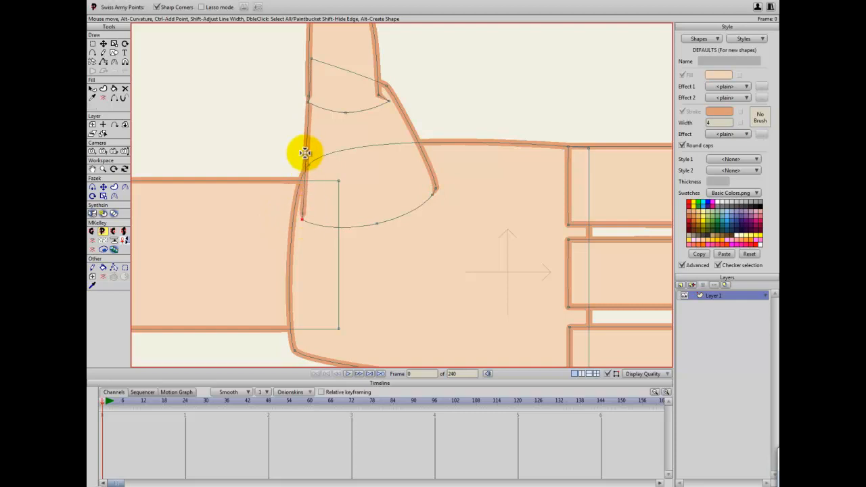
{"action": "left_click", "coordinate": [301, 156]}
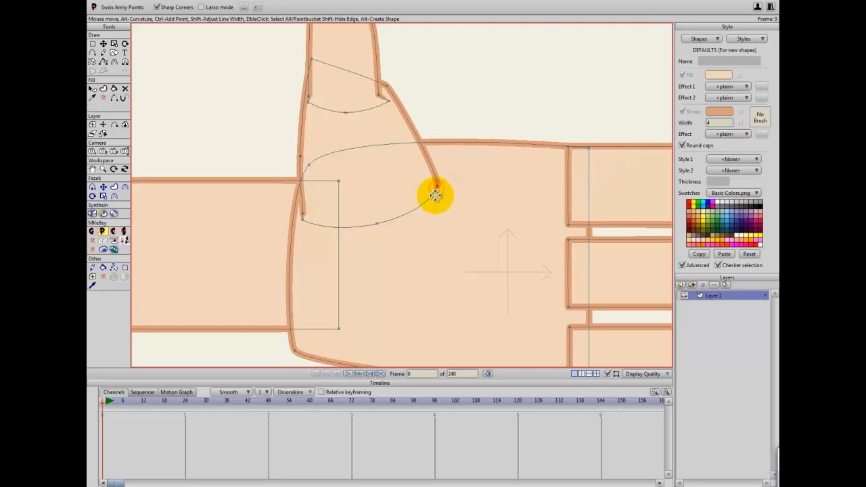
Add points at both ends of the uppermost finger's palm-side edge and bow the edge into the palm from a midpoint.
{"action": "left_click_drag", "start_coordinate": [539, 179], "coordinate": [412, 180]}
{"action": "left_click_drag", "start_coordinate": [498, 158], "coordinate": [481, 185]}
{"action": "scroll", "coordinate": [440, 222], "scroll_direction": "up", "scroll_amount": 1}
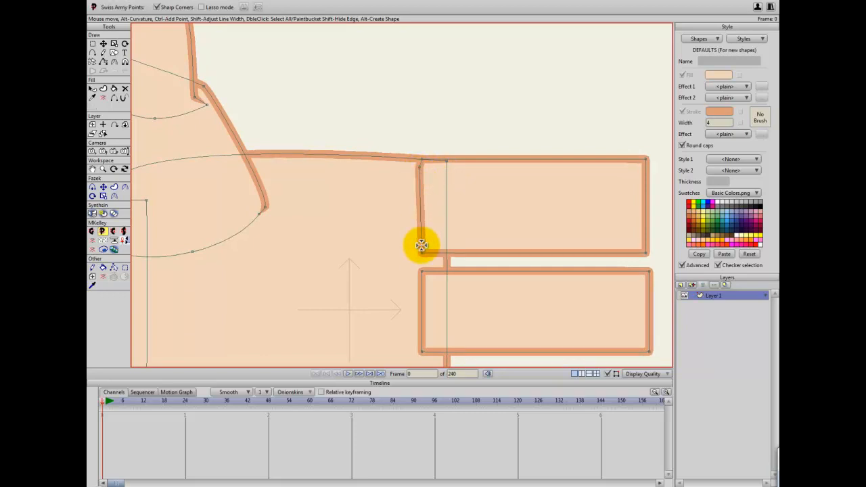
{"action": "left_click_drag", "start_coordinate": [418, 202], "coordinate": [402, 206]}
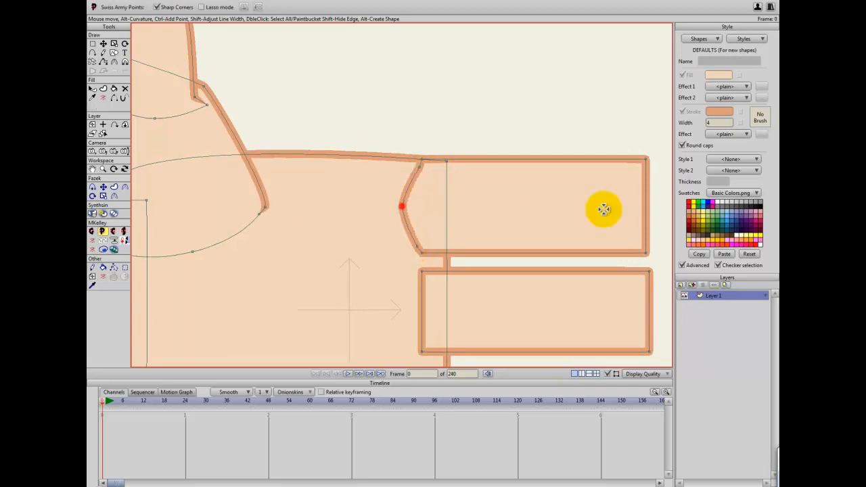
{"action": "left_click", "coordinate": [420, 167]}
{"action": "left_click", "coordinate": [419, 247]}
Shrink the line width to nothing along the uppermost finger's curved base, and nudge its upper end point outward.
{"action": "left_click_drag", "start_coordinate": [420, 248], "coordinate": [349, 246], "text": "shift"}
{"action": "left_click_drag", "start_coordinate": [404, 207], "coordinate": [259, 207], "text": "shift"}
{"action": "left_click_drag", "start_coordinate": [419, 166], "coordinate": [323, 169], "text": "shift"}
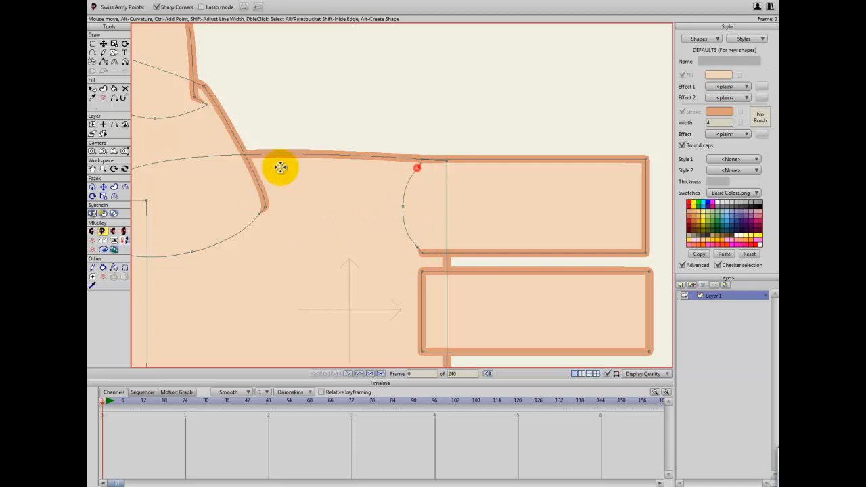
{"action": "left_click", "coordinate": [412, 165]}
Bow the middle finger's palm-side edge into the palm with added end points and a midpoint, and shrink its stroke away.
{"action": "scroll", "coordinate": [464, 196], "scroll_direction": "down", "scroll_amount": 3}
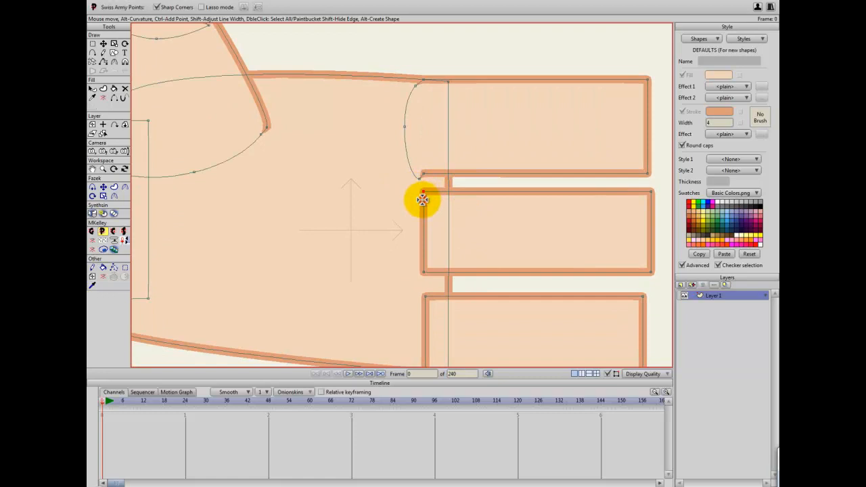
{"action": "left_click_drag", "start_coordinate": [424, 200], "coordinate": [400, 197]}
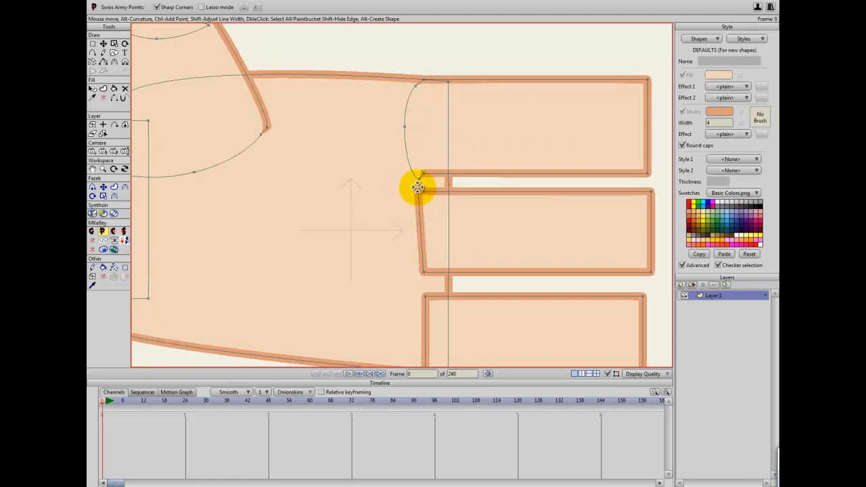
{"action": "left_click", "coordinate": [410, 228]}
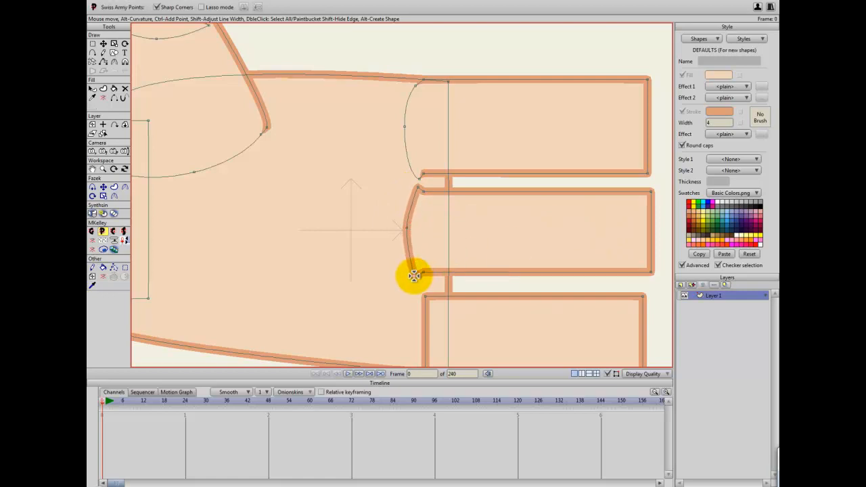
{"action": "left_click_drag", "start_coordinate": [407, 228], "coordinate": [335, 227]}
{"action": "left_click", "coordinate": [416, 188]}
{"action": "left_click_drag", "start_coordinate": [415, 273], "coordinate": [331, 274]}
{"action": "left_click_drag", "start_coordinate": [421, 290], "coordinate": [419, 196]}
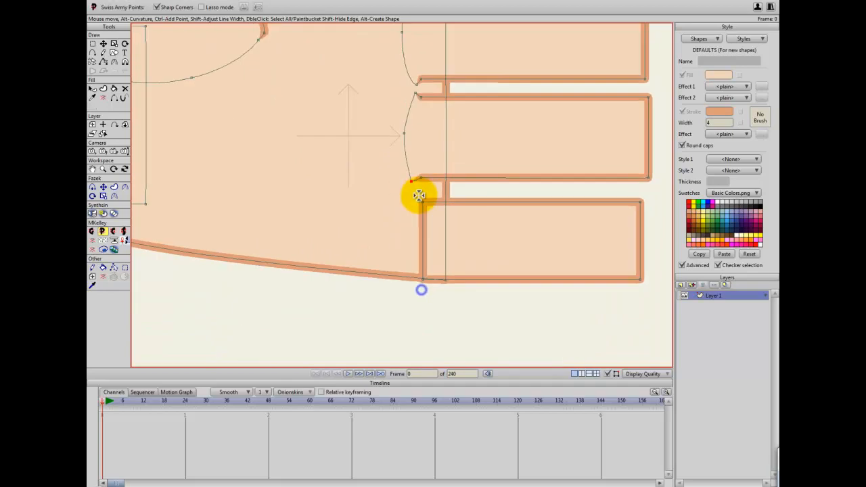
{"action": "left_click", "coordinate": [416, 90]}
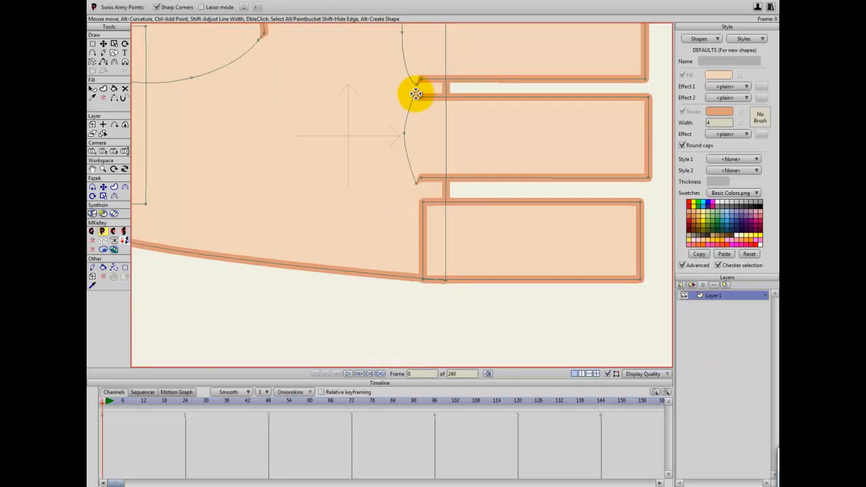
Give the lowest finger the same outward-curved base with added end points and a midpoint, and remove that edge's stroke.
{"action": "left_click", "coordinate": [417, 197]}
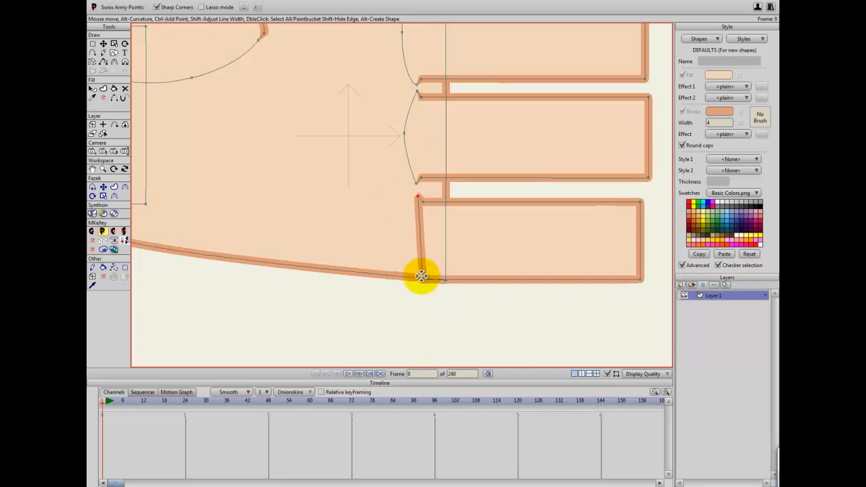
{"action": "left_click_drag", "start_coordinate": [421, 272], "coordinate": [402, 234]}
{"action": "left_click_drag", "start_coordinate": [518, 235], "coordinate": [767, 233]}
{"action": "left_click_drag", "start_coordinate": [401, 234], "coordinate": [347, 213]}
{"action": "mouse_move", "coordinate": [417, 197]}
{"action": "left_mouse_down"}
{"action": "mouse_move", "coordinate": [352, 201]}
{"action": "mouse_move", "coordinate": [333, 231]}
{"action": "left_mouse_up"}
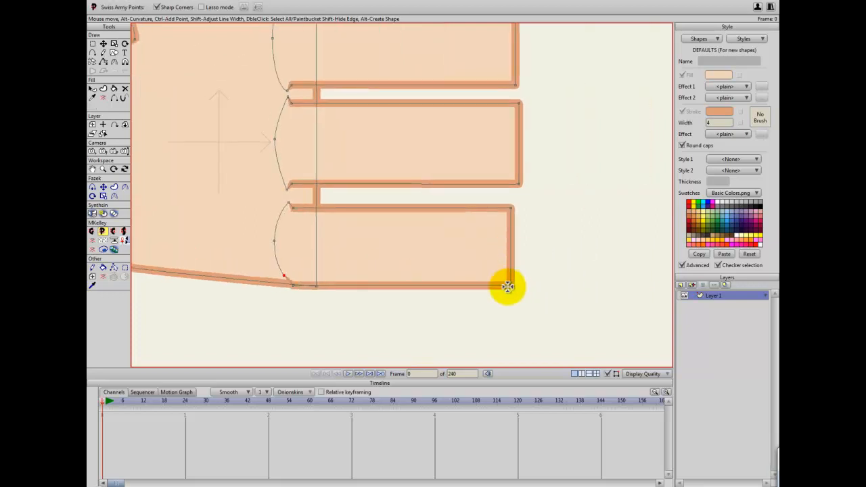
Slant the lowest finger's tip by pulling its lower corner inward, and round the tip corners.
{"action": "left_click_drag", "start_coordinate": [508, 286], "coordinate": [483, 284]}
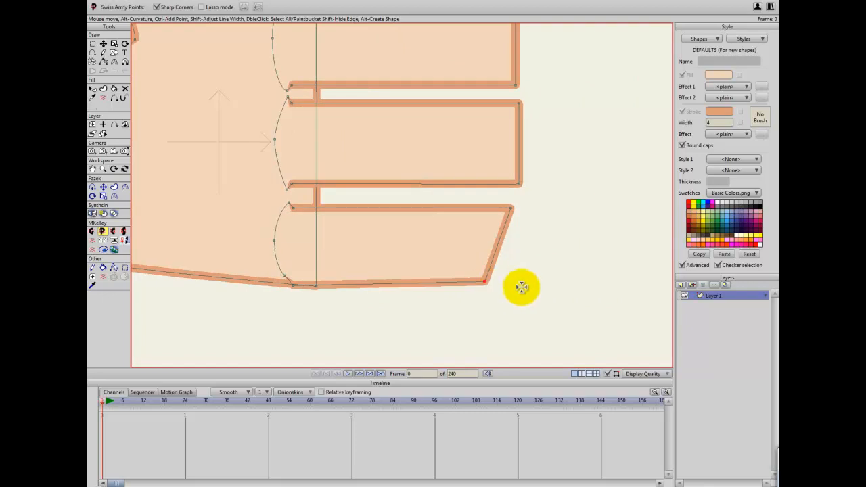
{"action": "left_click_drag", "start_coordinate": [485, 282], "coordinate": [514, 282]}
{"action": "left_click_drag", "start_coordinate": [510, 209], "coordinate": [500, 265]}
Slant the middle finger's tip slightly by pulling its corners inward, and round its lower corner.
{"action": "left_click_drag", "start_coordinate": [508, 182], "coordinate": [504, 185]}
{"action": "left_click_drag", "start_coordinate": [500, 265], "coordinate": [498, 262]}
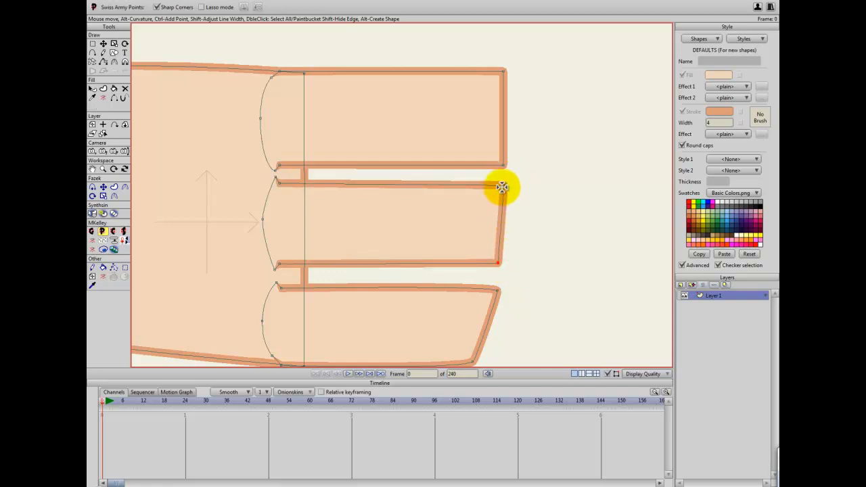
{"action": "mouse_move", "coordinate": [496, 261]}
{"action": "left_mouse_down"}
{"action": "mouse_move", "coordinate": [489, 264]}
{"action": "mouse_move", "coordinate": [494, 259]}
{"action": "left_mouse_up"}
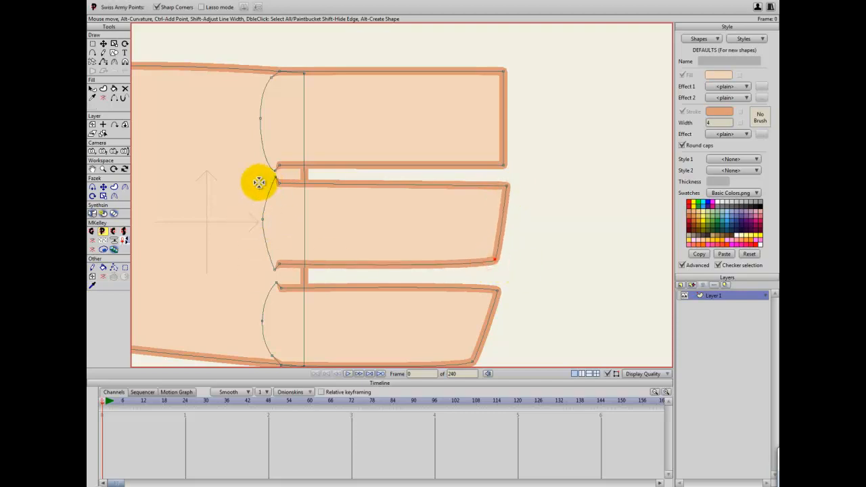
Slant the uppermost finger's tip by extending its upper corner outward beyond the lower one.
{"action": "left_click_drag", "start_coordinate": [478, 315], "coordinate": [489, 297]}
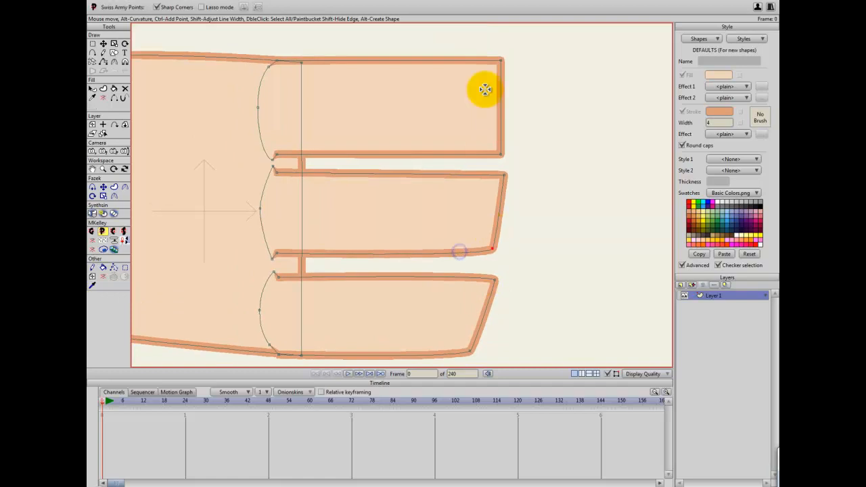
{"action": "left_click_drag", "start_coordinate": [501, 56], "coordinate": [515, 62]}
{"action": "left_click_drag", "start_coordinate": [499, 152], "coordinate": [503, 153]}
{"action": "left_click_drag", "start_coordinate": [513, 65], "coordinate": [519, 59]}
Reshape the palm's finger-side edge with added points so that it bulges into each of the three finger bases.
{"action": "scroll", "coordinate": [529, 191], "scroll_direction": "up", "scroll_amount": 4}
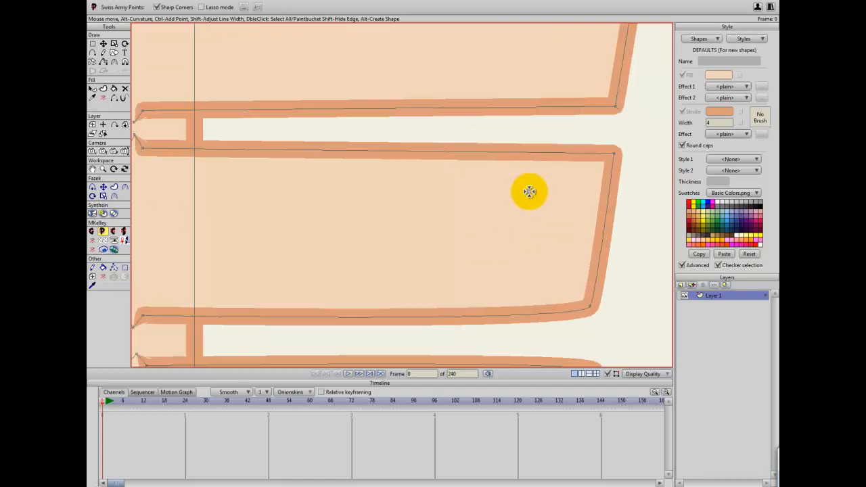
{"action": "left_click_drag", "start_coordinate": [528, 191], "coordinate": [590, 168]}
{"action": "scroll", "coordinate": [589, 168], "scroll_direction": "down", "scroll_amount": 8}
{"action": "left_click_drag", "start_coordinate": [412, 162], "coordinate": [494, 155]}
{"action": "scroll", "coordinate": [493, 169], "scroll_direction": "up", "scroll_amount": 1}
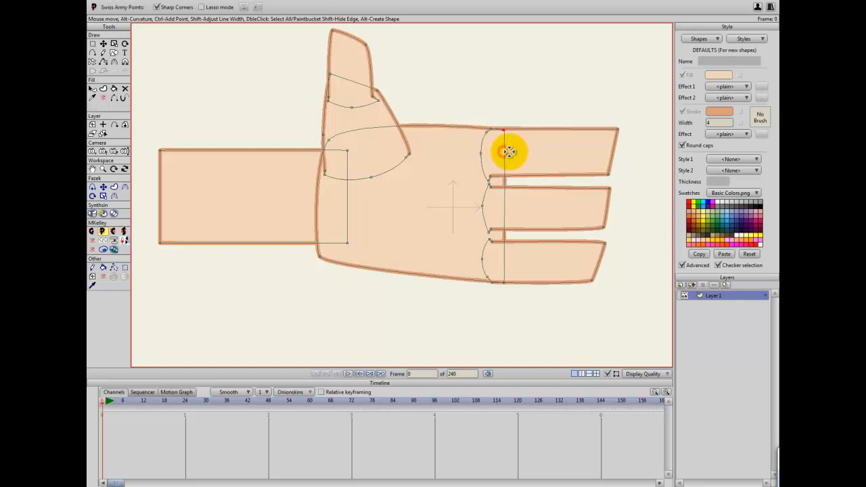
{"action": "mouse_move", "coordinate": [506, 153]}
{"action": "left_mouse_down"}
{"action": "mouse_move", "coordinate": [516, 153]}
{"action": "mouse_move", "coordinate": [499, 178]}
{"action": "left_mouse_up"}
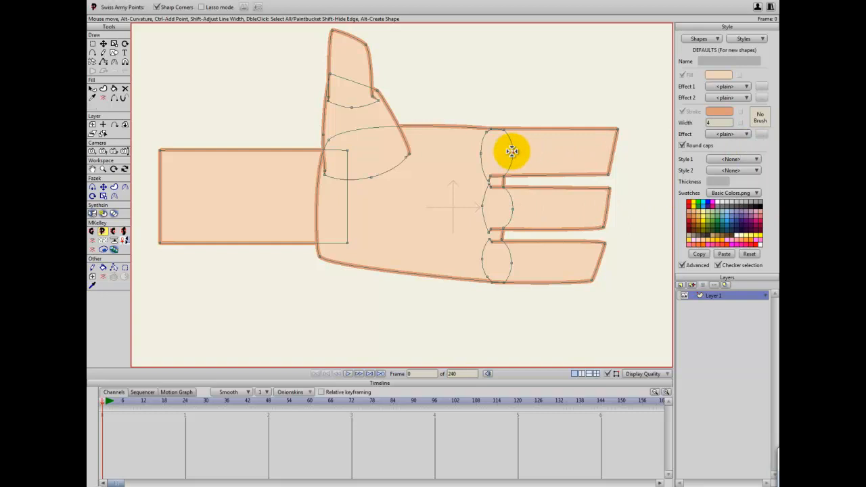
Pull in the tip corners of the three fingers to shorten and taper them slightly.
{"action": "mouse_move", "coordinate": [523, 163]}
{"action": "left_mouse_down"}
{"action": "mouse_move", "coordinate": [550, 211]}
{"action": "mouse_move", "coordinate": [523, 168]}
{"action": "left_mouse_up"}
{"action": "scroll", "coordinate": [549, 211], "scroll_direction": "down", "scroll_amount": 2}
{"action": "scroll", "coordinate": [524, 169], "scroll_direction": "up", "scroll_amount": 3}
{"action": "scroll", "coordinate": [589, 172], "scroll_direction": "down", "scroll_amount": 4}
{"action": "left_click_drag", "start_coordinate": [581, 174], "coordinate": [572, 155]}
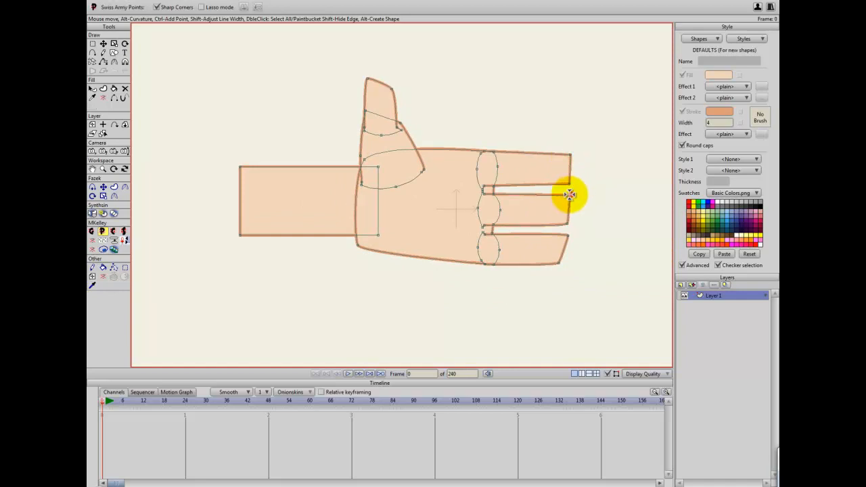
{"action": "left_click", "coordinate": [570, 195]}
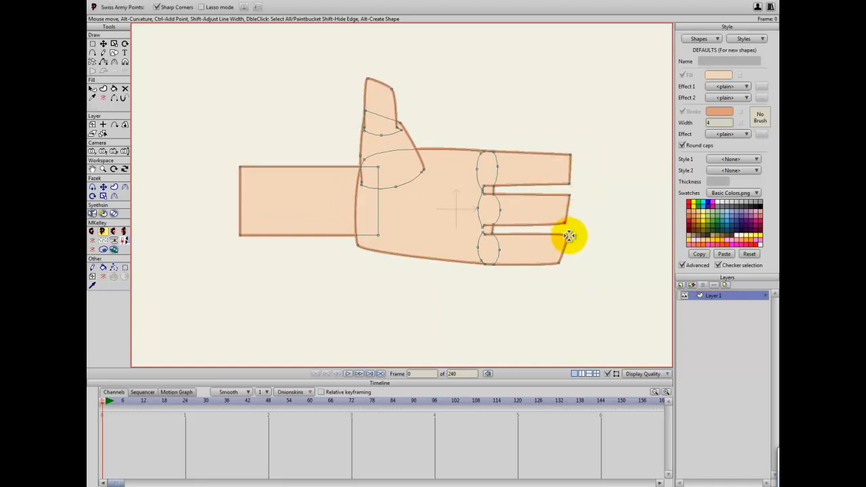
{"action": "left_click", "coordinate": [570, 235]}
{"action": "left_click_drag", "start_coordinate": [558, 263], "coordinate": [556, 261]}
{"action": "left_click_drag", "start_coordinate": [591, 236], "coordinate": [590, 247]}
Round the palm's lower wrist-side corner, and bow the palm's wrist edge into the forearm with added end points and a midpoint.
{"action": "left_click_drag", "start_coordinate": [376, 200], "coordinate": [381, 201]}
{"action": "left_click_drag", "start_coordinate": [361, 260], "coordinate": [427, 275]}
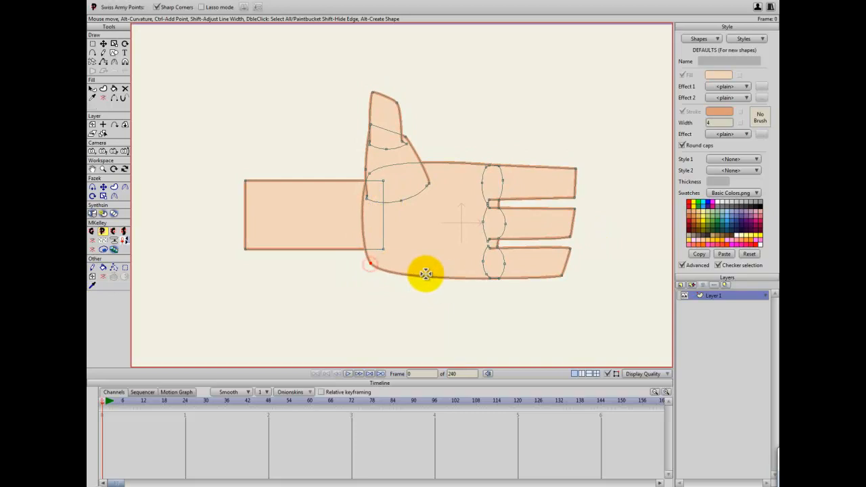
{"action": "scroll", "coordinate": [373, 196], "scroll_direction": "up", "scroll_amount": 4}
{"action": "mouse_move", "coordinate": [362, 230]}
{"action": "left_mouse_down"}
{"action": "mouse_move", "coordinate": [373, 196]}
{"action": "mouse_move", "coordinate": [386, 225]}
{"action": "mouse_move", "coordinate": [356, 230]}
{"action": "left_mouse_up"}
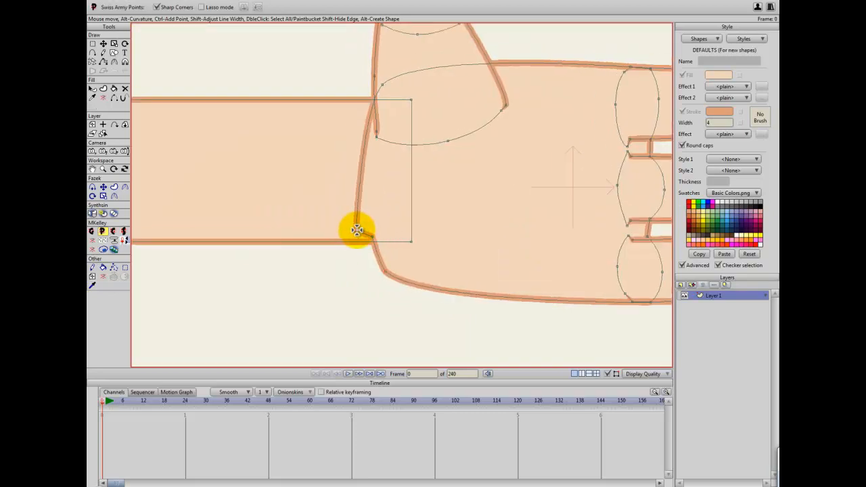
{"action": "left_click_drag", "start_coordinate": [367, 120], "coordinate": [366, 111]}
{"action": "left_click_drag", "start_coordinate": [364, 157], "coordinate": [346, 162]}
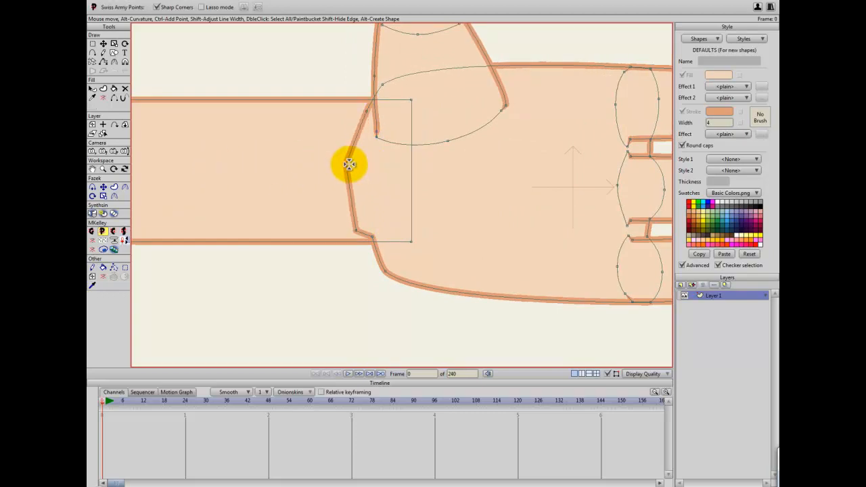
Hide the stroke along the palm's wrist edge and smooth the edge into a curve.
{"action": "left_click", "coordinate": [345, 321]}
{"action": "left_click", "coordinate": [267, 293]}
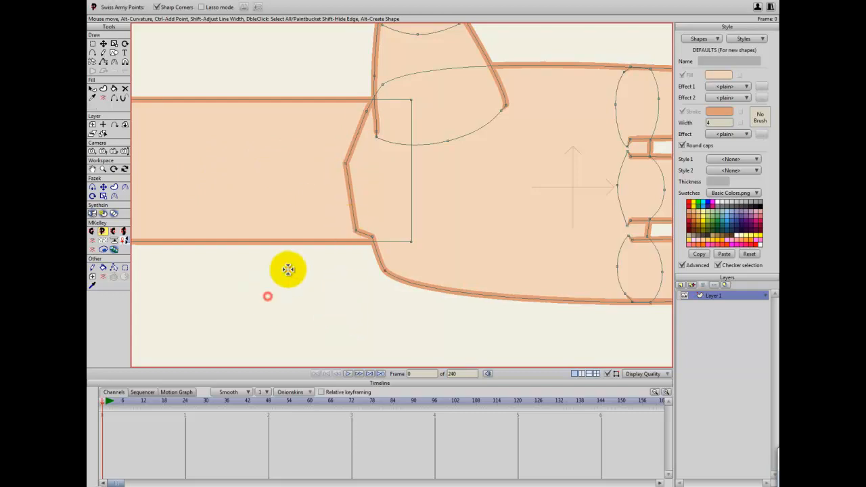
{"action": "left_click", "coordinate": [346, 163]}
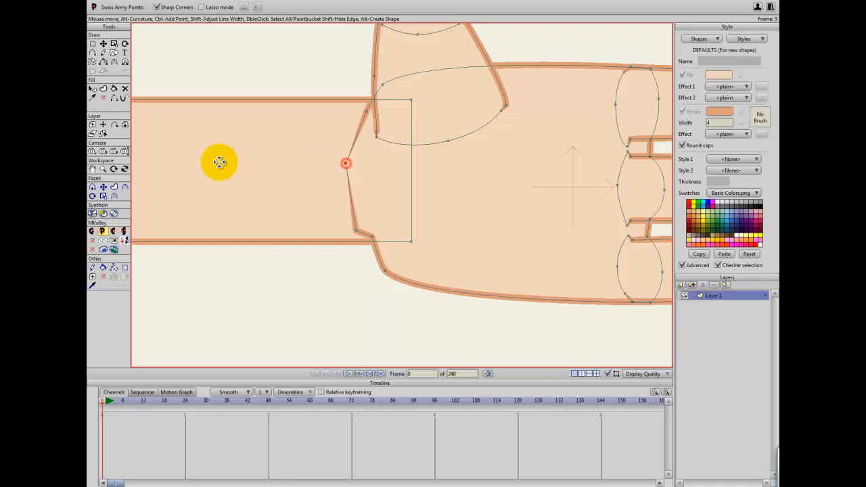
{"action": "left_click", "coordinate": [364, 108]}
{"action": "left_click", "coordinate": [357, 228]}
{"action": "left_click", "coordinate": [345, 165]}
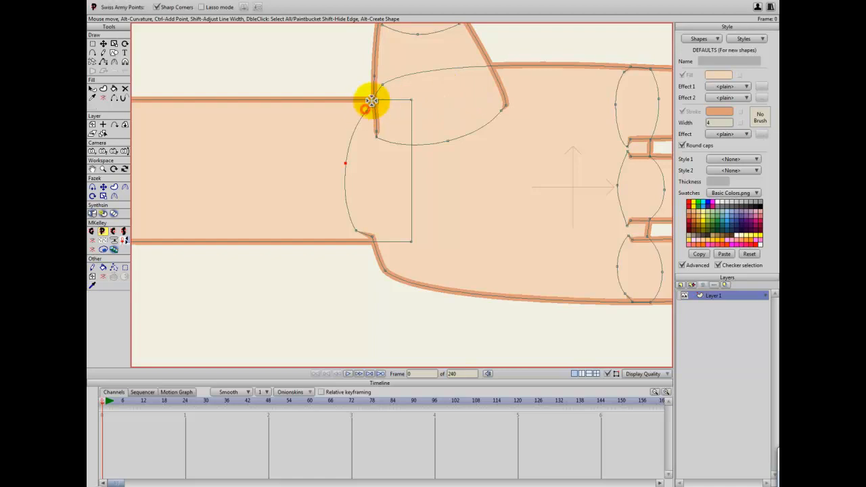
Align the ends of the palm's wrist edge with the forearm outline, and round the heel of the palm with an added lower-edge point.
{"action": "left_click_drag", "start_coordinate": [383, 84], "coordinate": [361, 105]}
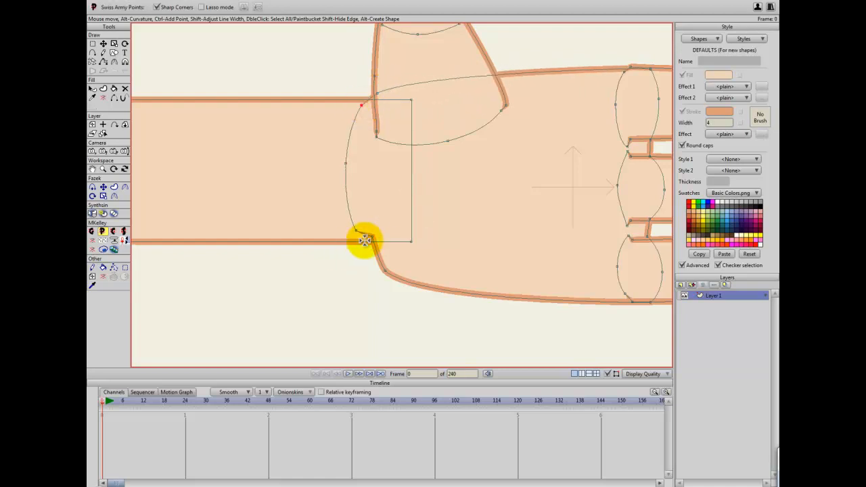
{"action": "left_click_drag", "start_coordinate": [371, 236], "coordinate": [366, 240]}
{"action": "left_click_drag", "start_coordinate": [384, 272], "coordinate": [688, 308]}
{"action": "left_click_drag", "start_coordinate": [418, 277], "coordinate": [397, 274]}
{"action": "left_click_drag", "start_coordinate": [534, 306], "coordinate": [526, 300]}
Raise the palm's upper wrist-side corner beneath the thumb and render the current frame.
{"action": "scroll", "coordinate": [495, 299], "scroll_direction": "down", "scroll_amount": 5}
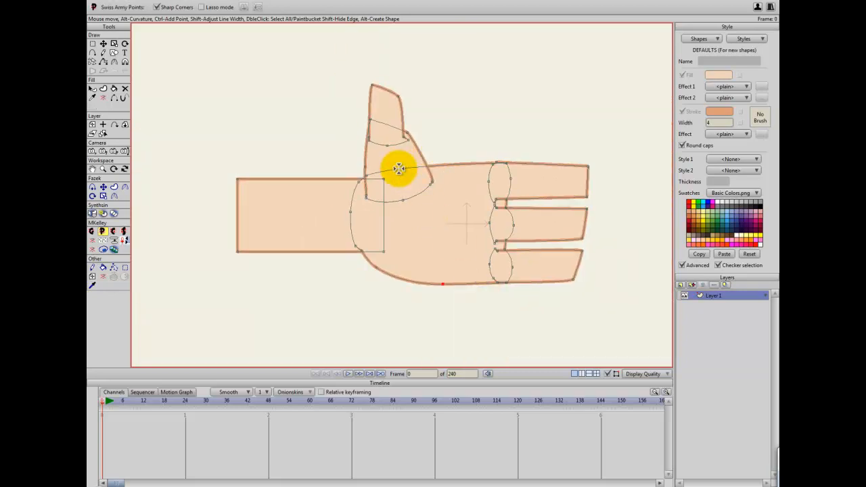
{"action": "left_click_drag", "start_coordinate": [366, 174], "coordinate": [367, 167]}
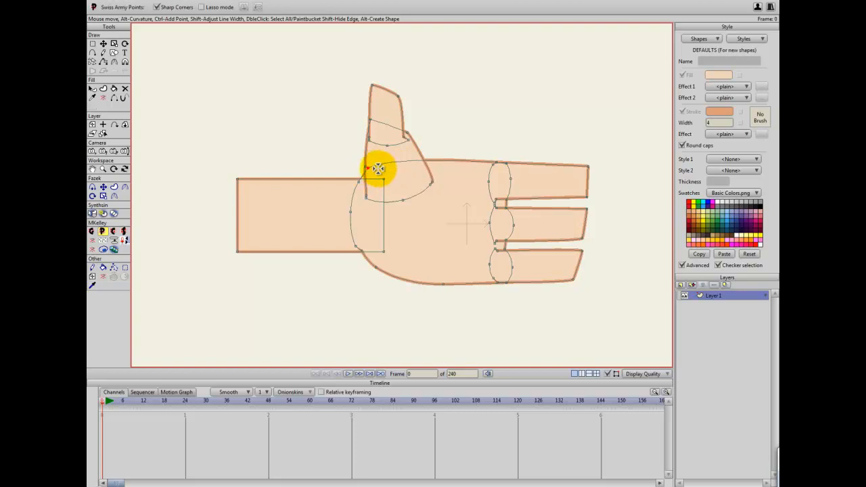
{"action": "key", "text": "ctrl+r"}
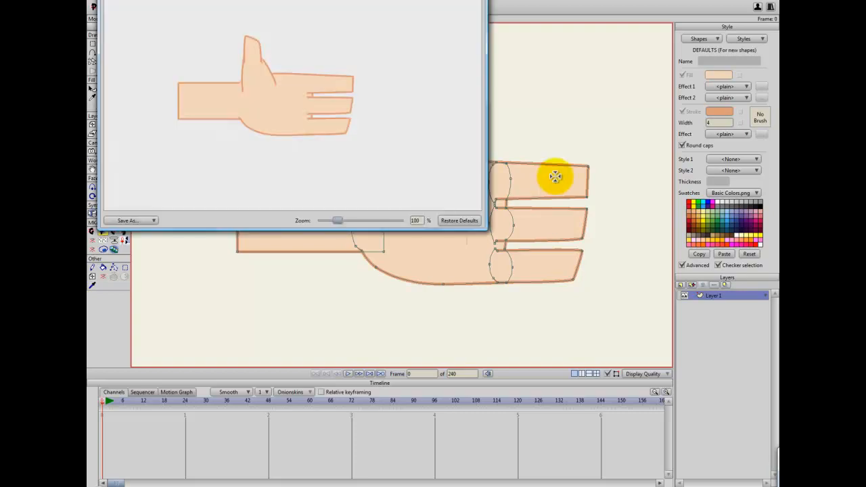
Close the render preview and bow the thumb pad's finger-side edge outward with an added point.
{"action": "left_click", "coordinate": [475, 1]}
{"action": "scroll", "coordinate": [418, 100], "scroll_direction": "up", "scroll_amount": 2}
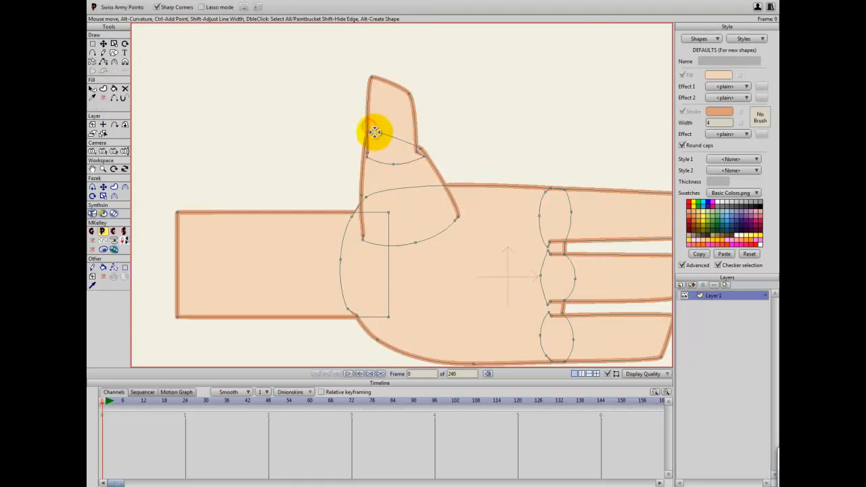
{"action": "left_click_drag", "start_coordinate": [368, 129], "coordinate": [429, 147]}
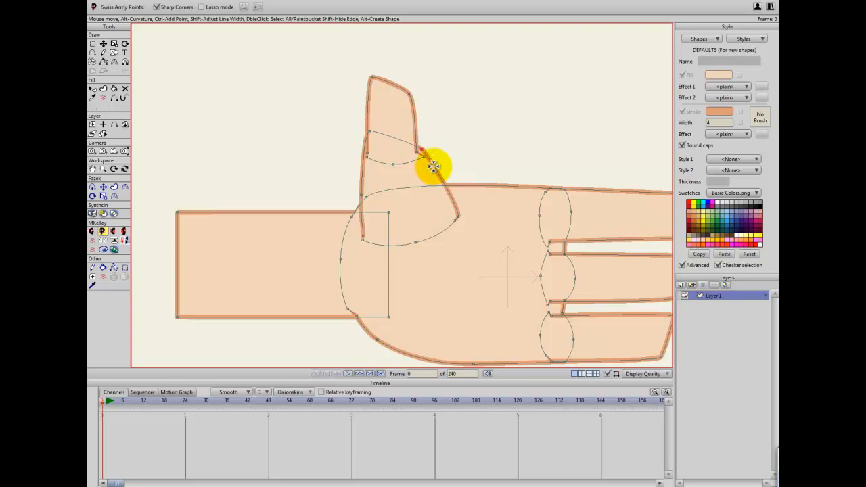
{"action": "mouse_move", "coordinate": [441, 169]}
{"action": "left_mouse_down"}
{"action": "mouse_move", "coordinate": [493, 176]}
{"action": "mouse_move", "coordinate": [443, 173]}
{"action": "left_mouse_up"}
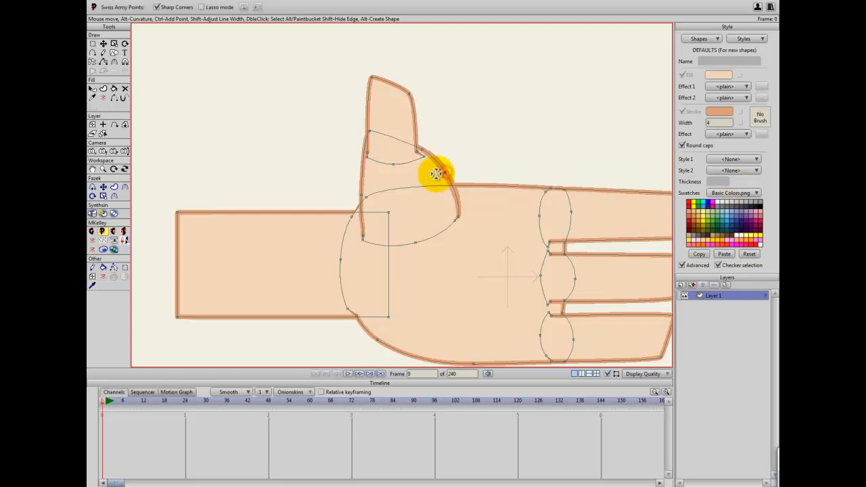
Reposition the palm's heel and lower-edge points to smooth the curve along its underside.
{"action": "scroll", "coordinate": [447, 166], "scroll_direction": "down", "scroll_amount": 5}
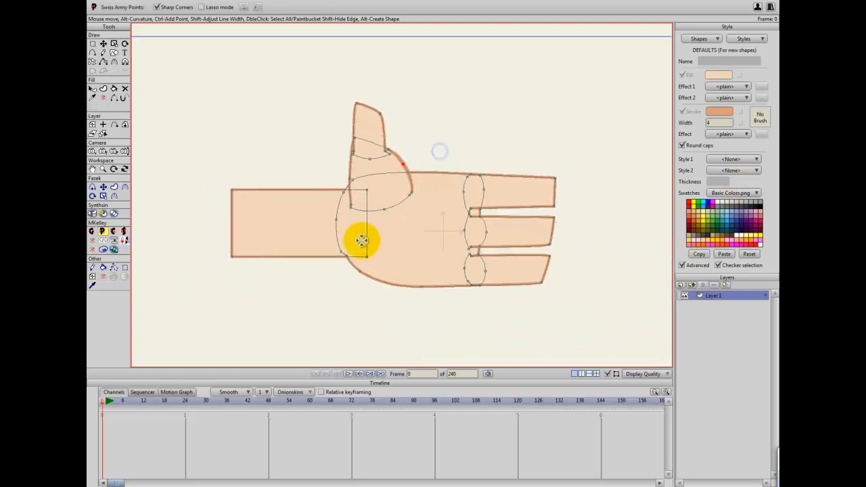
{"action": "left_click", "coordinate": [419, 286]}
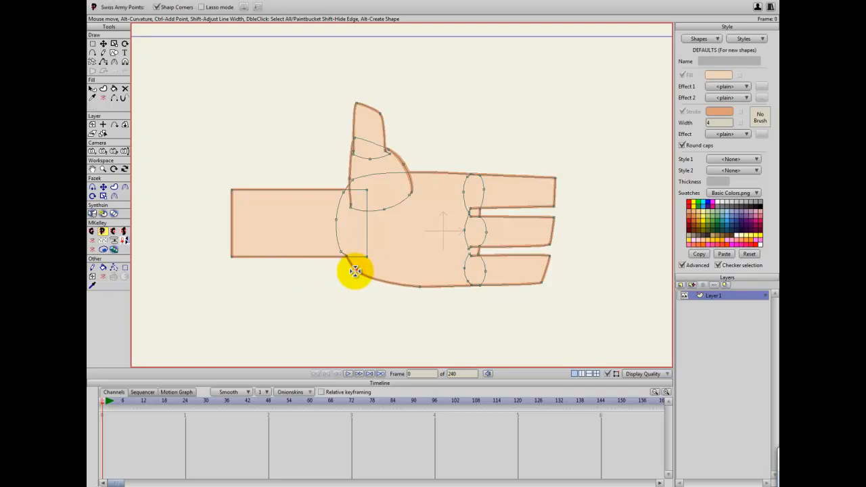
{"action": "left_click_drag", "start_coordinate": [420, 274], "coordinate": [424, 284]}
{"action": "scroll", "coordinate": [424, 284], "scroll_direction": "down", "scroll_amount": 1}
{"action": "scroll", "coordinate": [434, 287], "scroll_direction": "up", "scroll_amount": 1}
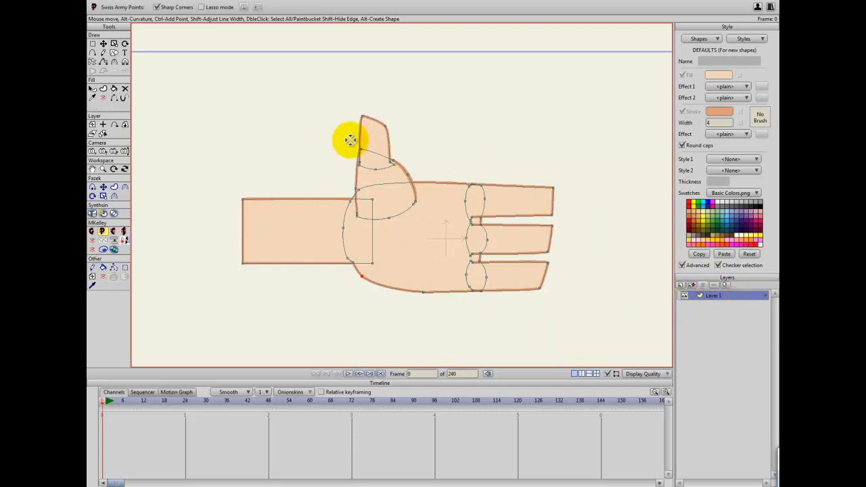
Bow the thumb pad's wrist-side edge outward with an added point, and tuck its upper corner into the thumb tip's base.
{"action": "left_click", "coordinate": [352, 188]}
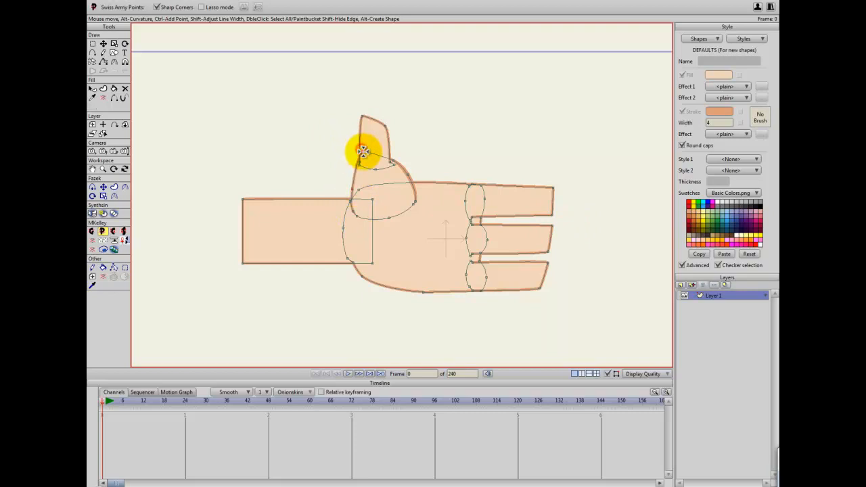
{"action": "left_click", "coordinate": [361, 150]}
{"action": "left_click", "coordinate": [358, 214]}
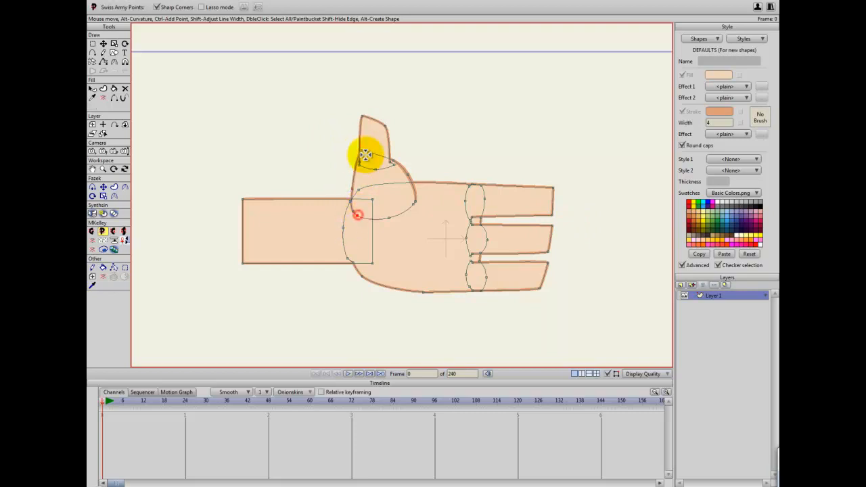
{"action": "left_click_drag", "start_coordinate": [361, 155], "coordinate": [419, 148]}
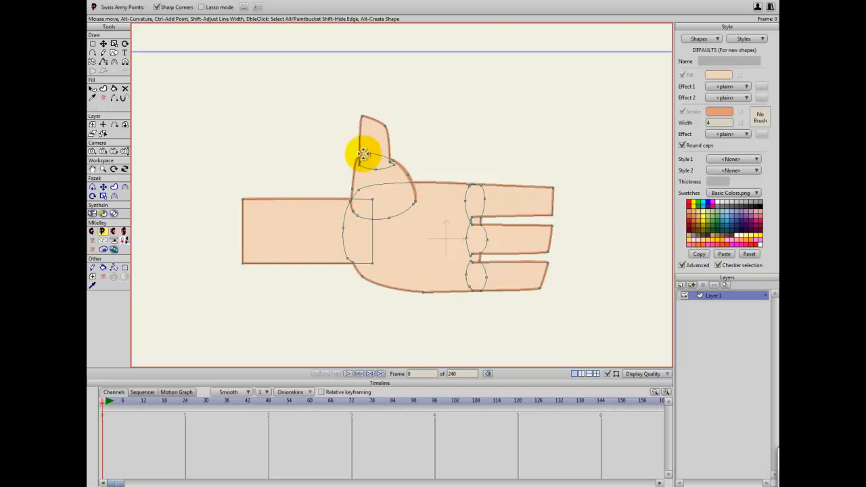
Rename the drawing's layer as "arm" in its layer settings.
{"action": "left_click", "coordinate": [705, 295]}
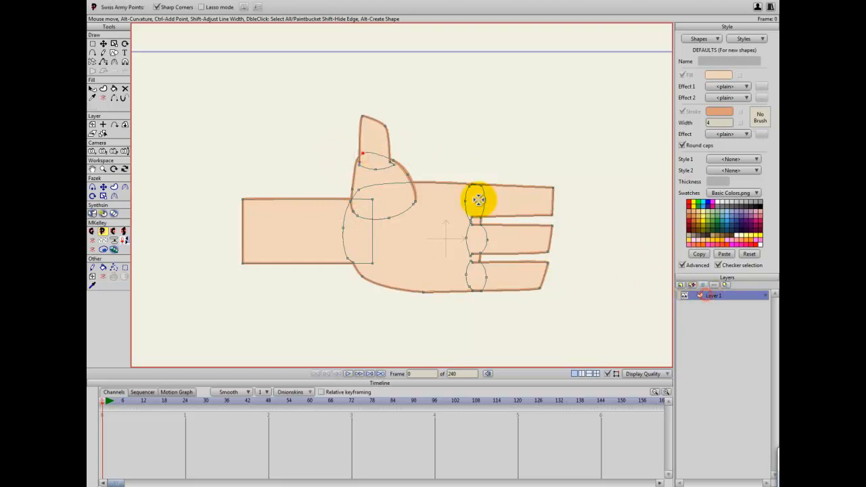
{"action": "left_click", "coordinate": [421, 291]}
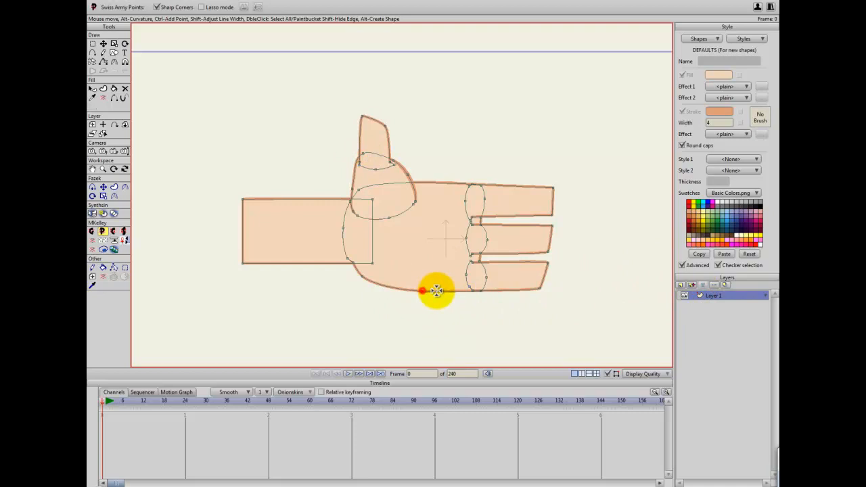
{"action": "double_click", "coordinate": [717, 297]}
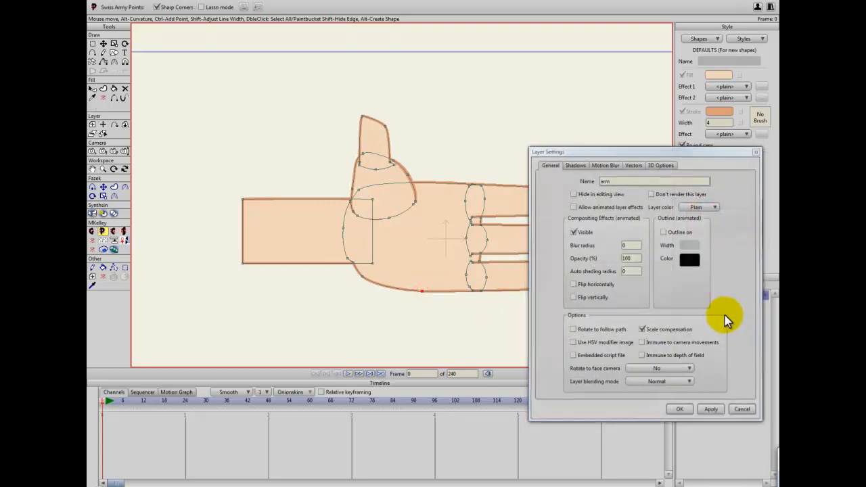
{"action": "key", "text": "Return"}
Duplicate the arm layer four times, naming the copies "palm", "pinky", "middle" and "index".
{"action": "left_click", "coordinate": [691, 285]}
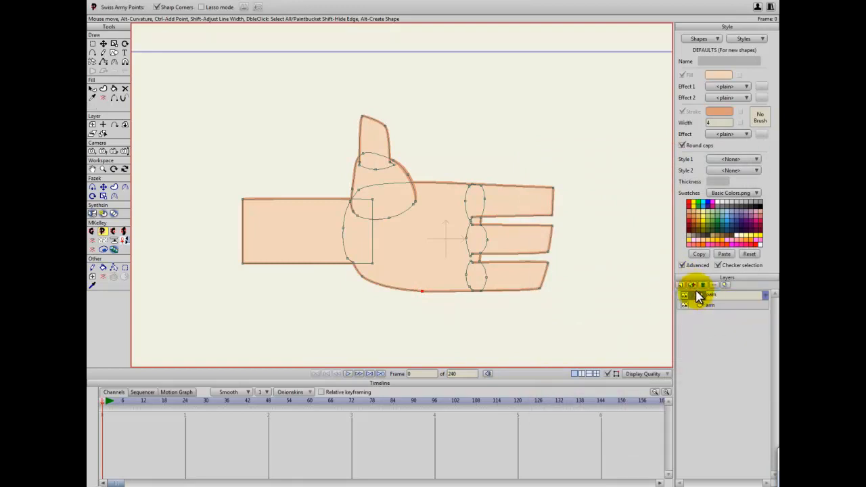
{"action": "left_click", "coordinate": [694, 285]}
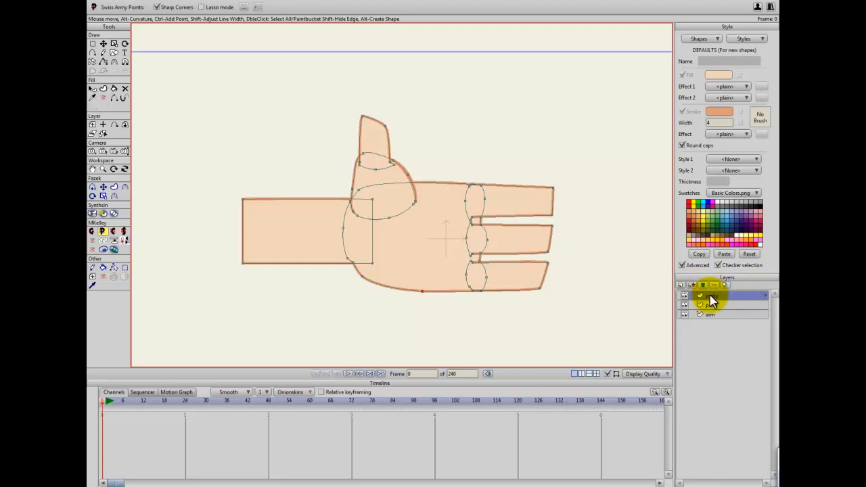
{"action": "left_click", "coordinate": [695, 285]}
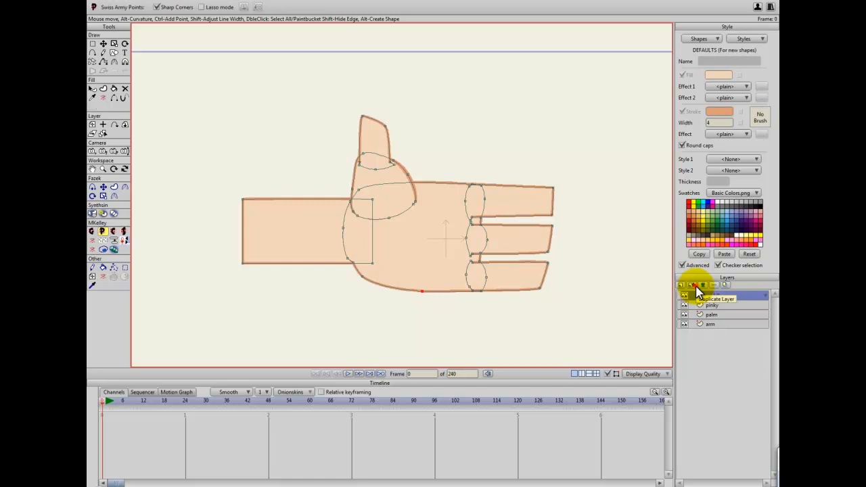
{"action": "left_click", "coordinate": [695, 285]}
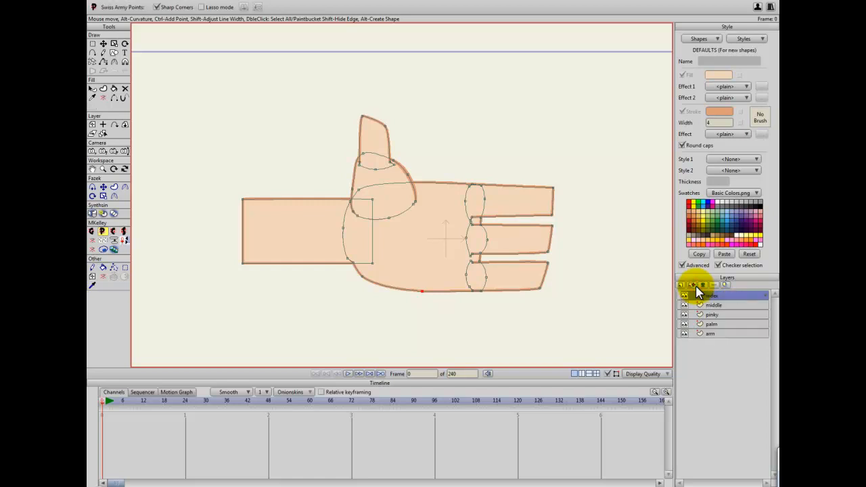
Add two more duplicates of the drawing layer, named "thumb pad" and "thumb tip".
{"action": "left_click", "coordinate": [694, 284]}
{"action": "type", "text": "thumb pad"}
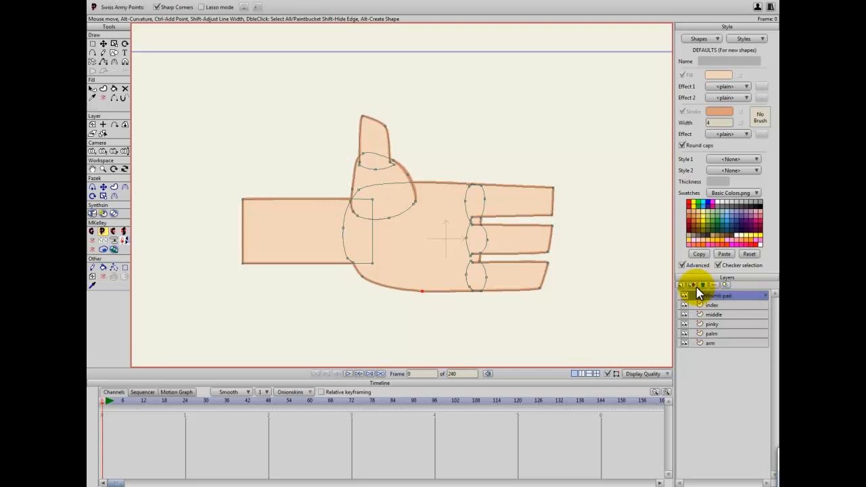
{"action": "left_click", "coordinate": [697, 286]}
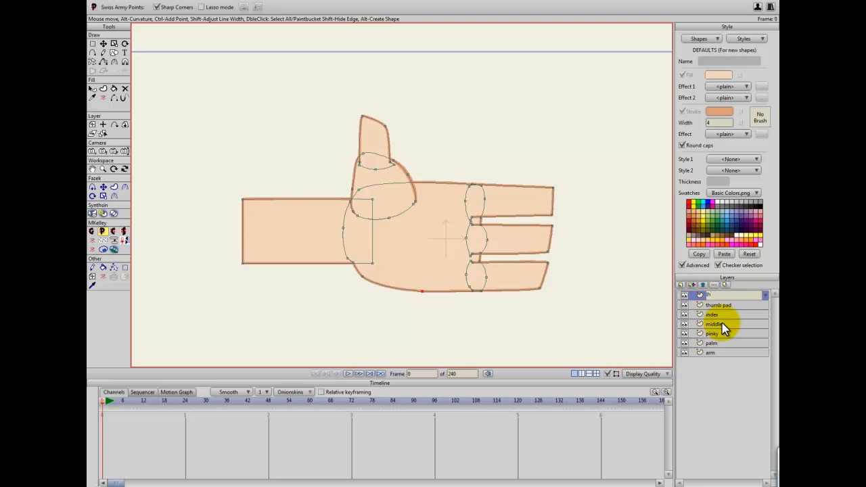
{"action": "type", "text": "p"}
{"action": "key", "text": "Return"}
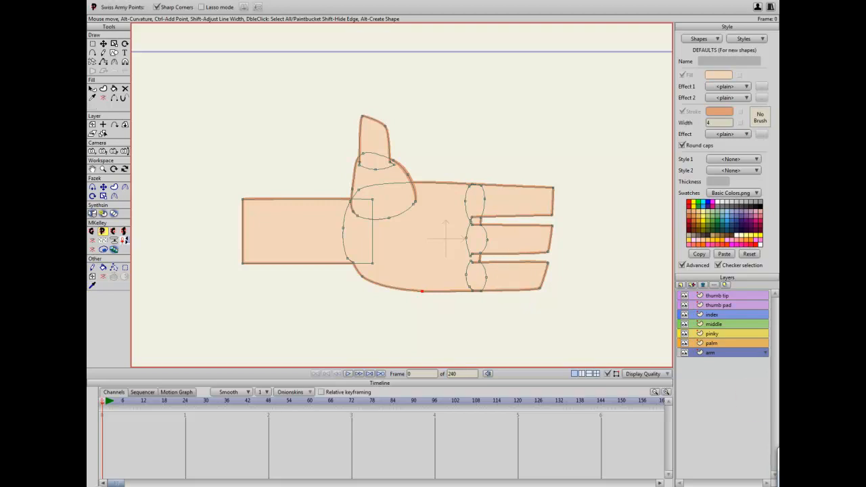
Review the layer colour choices for the thumb layers and check the contents of the duplicated layers.
{"action": "right_click", "coordinate": [682, 297]}
{"action": "right_click", "coordinate": [678, 305]}
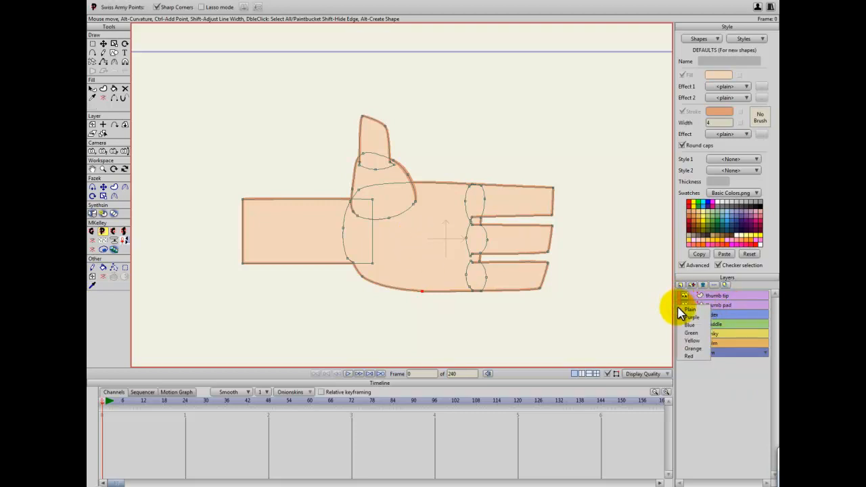
{"action": "left_click", "coordinate": [736, 387]}
{"action": "left_click", "coordinate": [715, 297]}
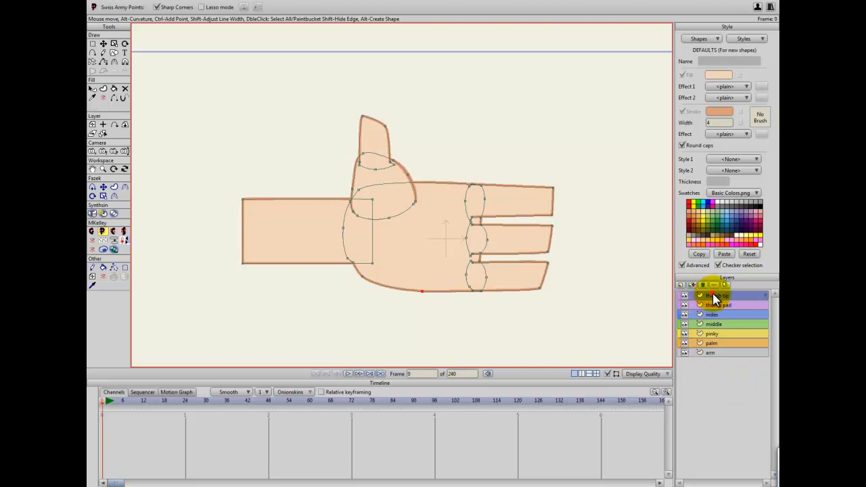
{"action": "left_click", "coordinate": [733, 342]}
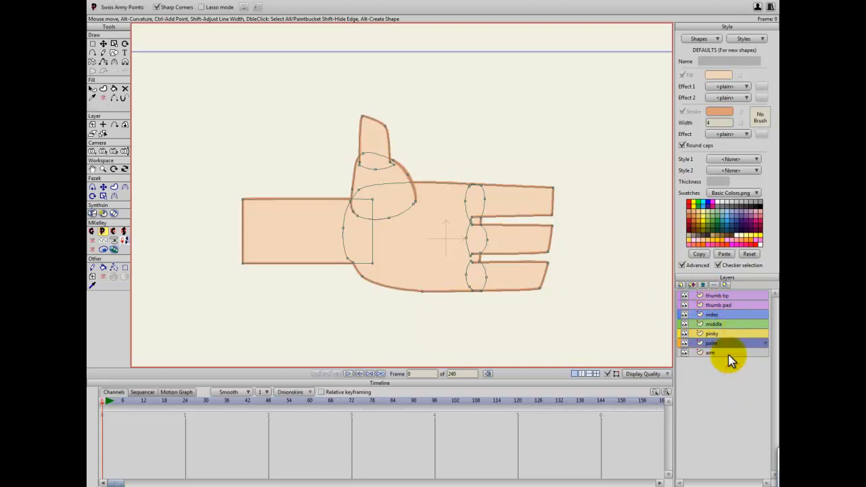
{"action": "left_click", "coordinate": [715, 296]}
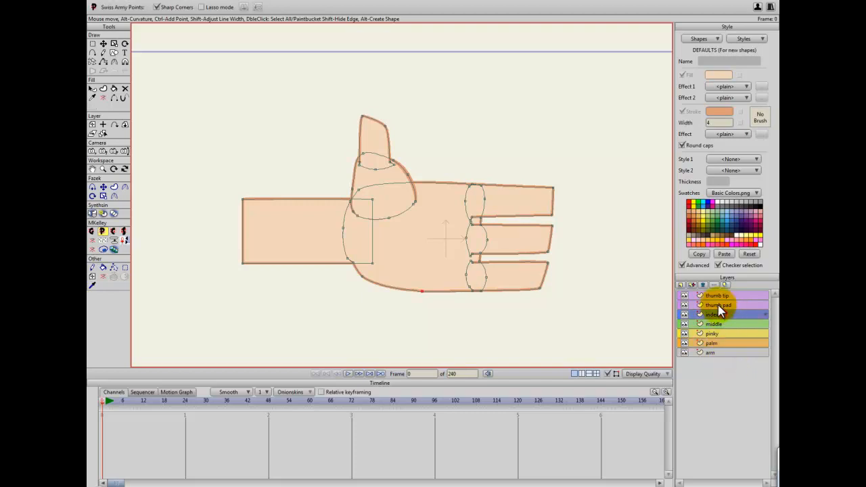
{"action": "left_click", "coordinate": [716, 342]}
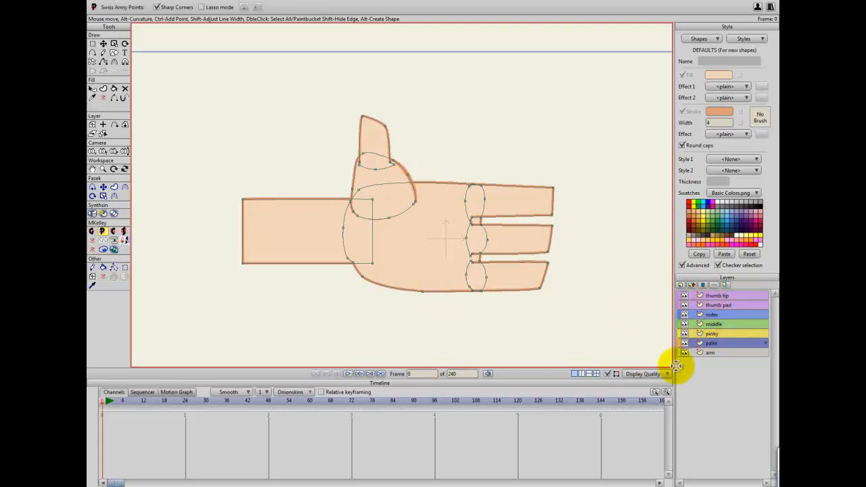
On the arm layer, select the forearm rectangle, invert the selection and delete all the other shapes.
{"action": "left_click", "coordinate": [707, 352]}
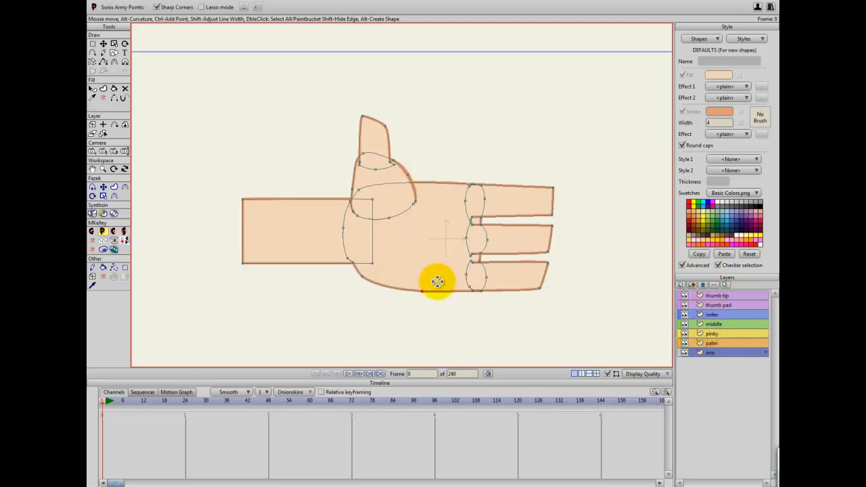
{"action": "left_click", "coordinate": [279, 239]}
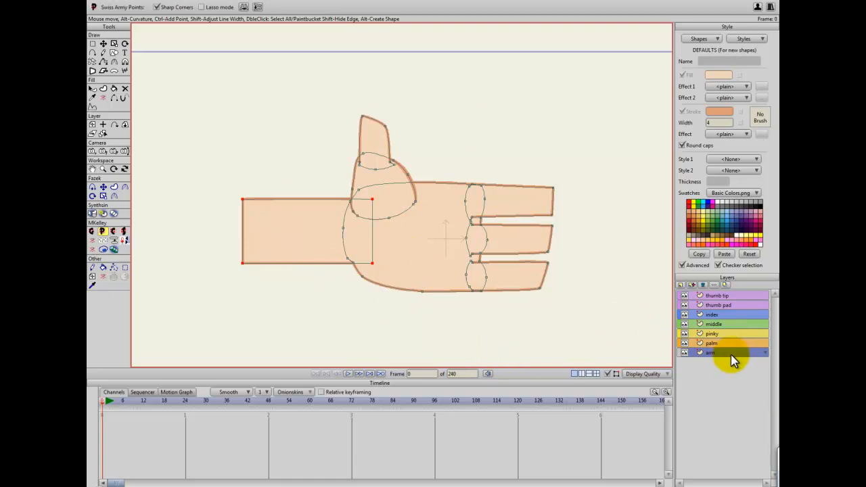
{"action": "key", "text": "ctrl+i"}
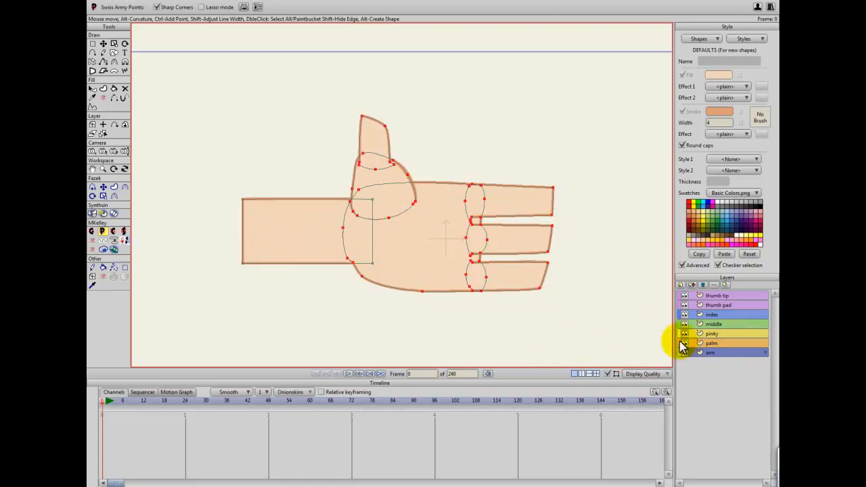
{"action": "left_click", "coordinate": [561, 321]}
Delete everything but the palm shape on the palm layer, and everything but the lowest finger on the pinky layer.
{"action": "left_click", "coordinate": [714, 343]}
{"action": "left_click", "coordinate": [396, 249]}
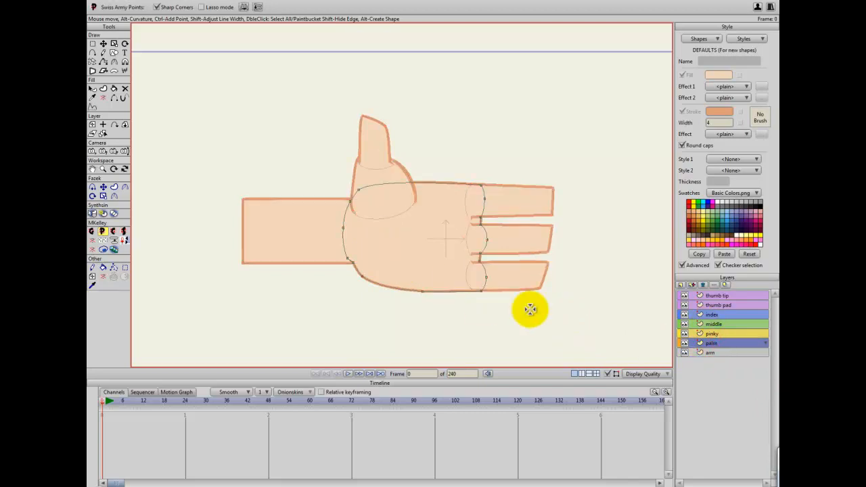
{"action": "left_click", "coordinate": [711, 334]}
{"action": "left_click", "coordinate": [495, 274]}
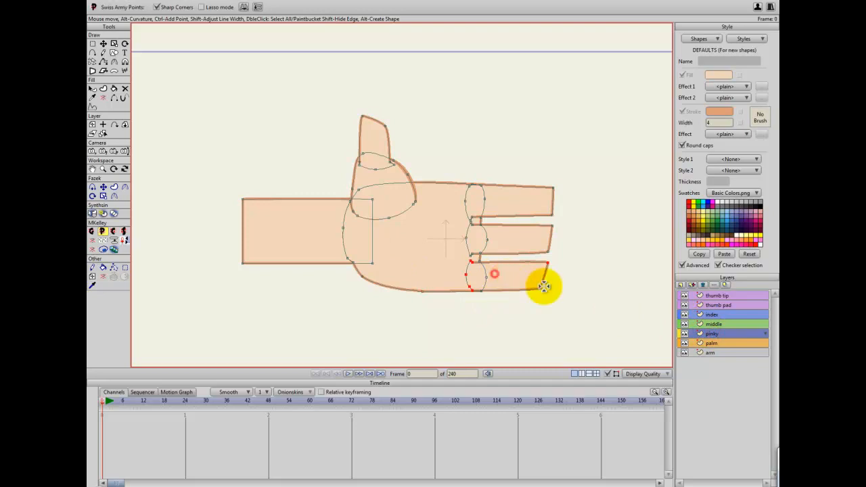
Keep only the middle finger on the middle layer and only the uppermost finger on the index layer, deleting all other shapes.
{"action": "left_click", "coordinate": [713, 324]}
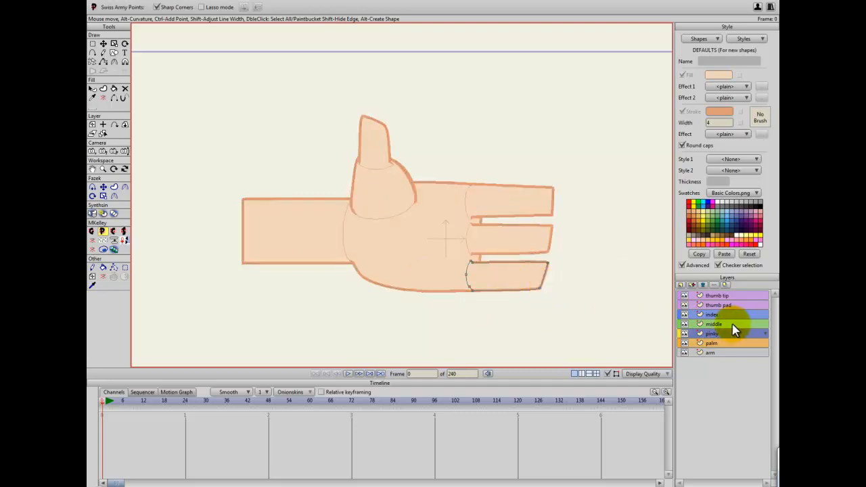
{"action": "left_click", "coordinate": [523, 242]}
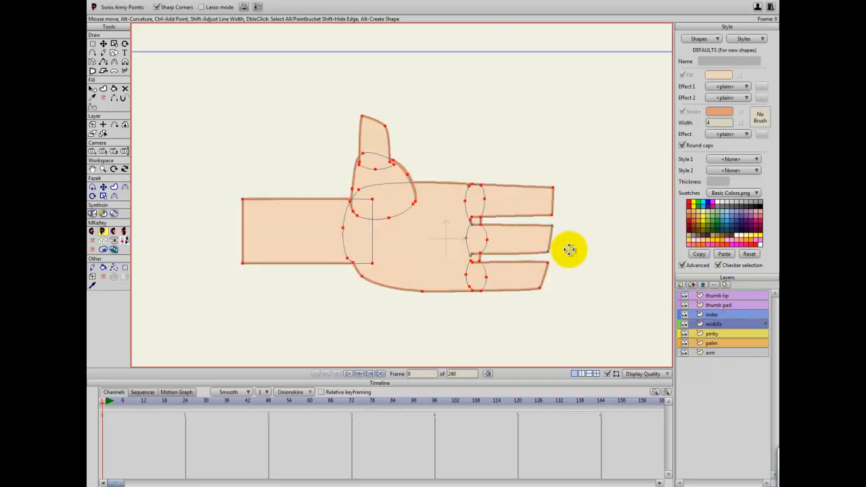
{"action": "left_click", "coordinate": [732, 311]}
{"action": "left_click", "coordinate": [731, 316]}
{"action": "left_click", "coordinate": [526, 194]}
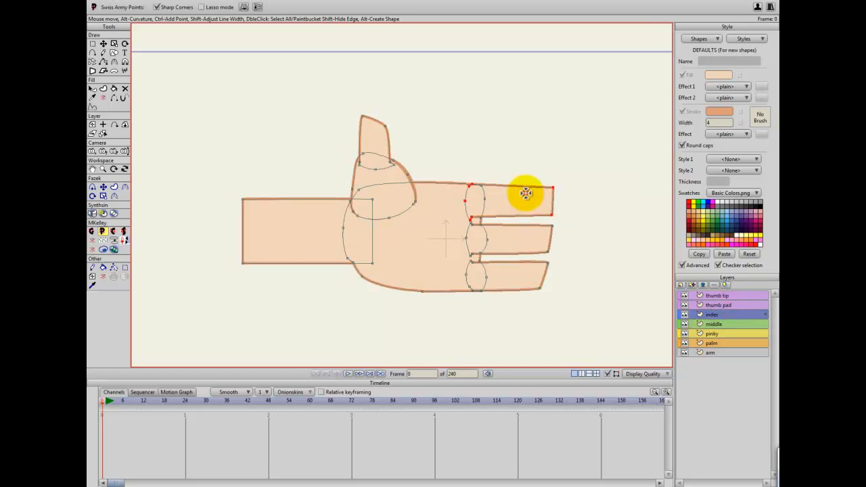
On the thumb pad layer, delete every shape except the thumb pad.
{"action": "left_click", "coordinate": [731, 305]}
{"action": "left_click", "coordinate": [730, 305]}
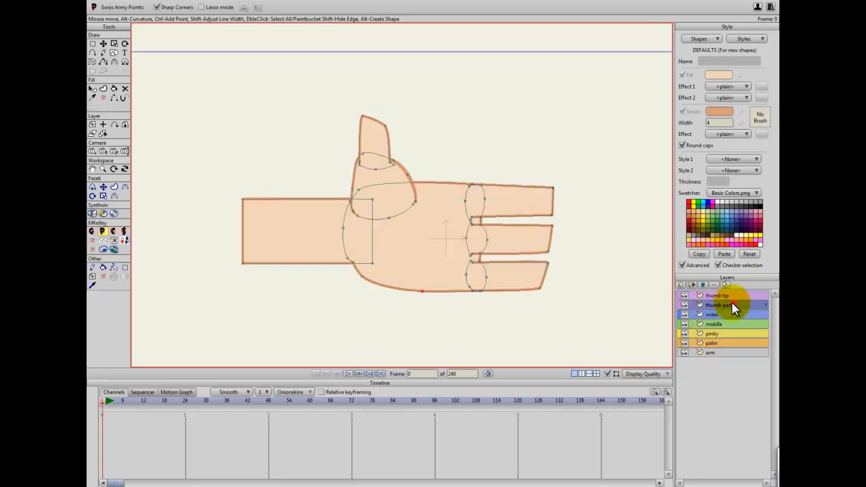
{"action": "left_click", "coordinate": [386, 176]}
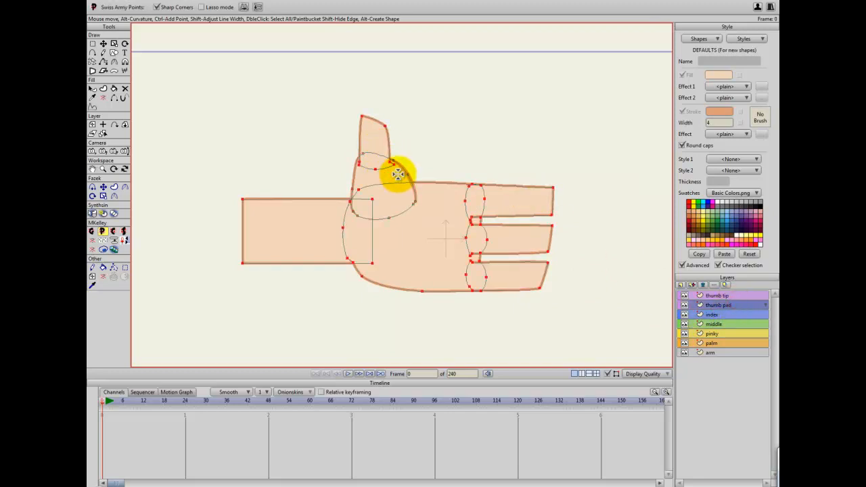
{"action": "left_click", "coordinate": [404, 173]}
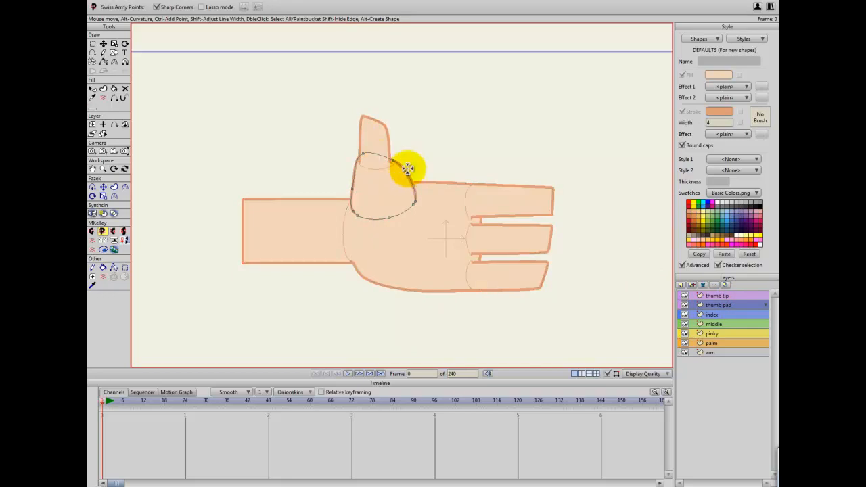
On the thumb tip layer, select the thumb tip shape and delete every other shape.
{"action": "left_click", "coordinate": [717, 295]}
{"action": "double_click", "coordinate": [382, 141]}
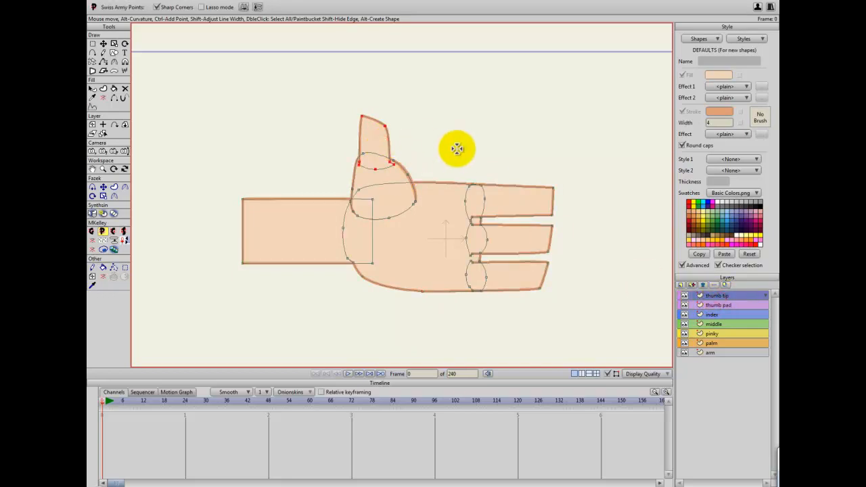
{"action": "left_click", "coordinate": [457, 149]}
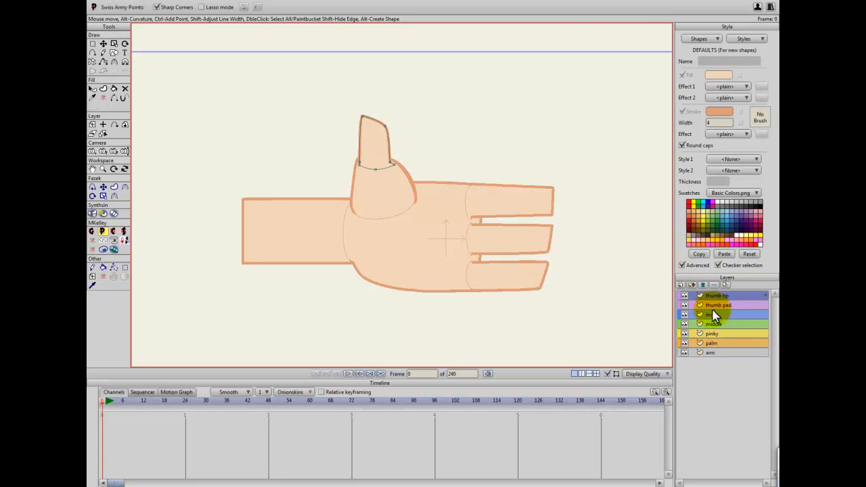
Toggle the visibility of the thumb, finger and palm layers to check that each contains only its own part.
{"action": "left_click", "coordinate": [685, 305]}
{"action": "left_click", "coordinate": [684, 296]}
{"action": "left_click", "coordinate": [683, 305]}
{"action": "left_click", "coordinate": [690, 324]}
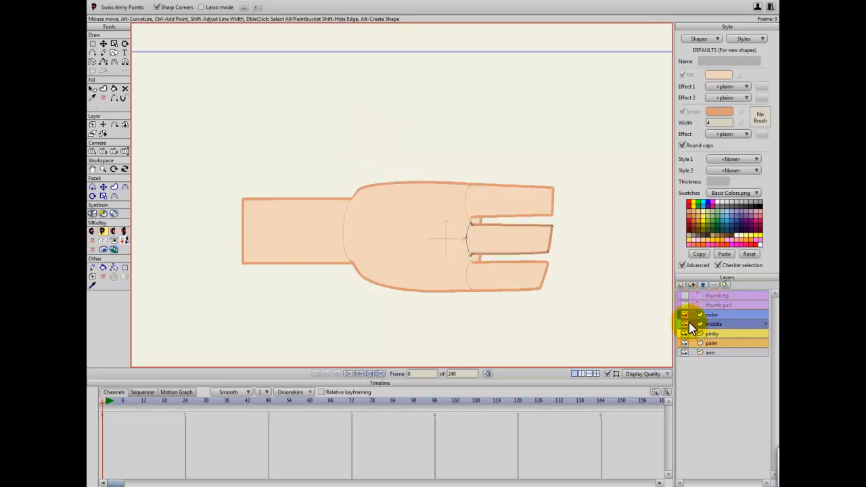
{"action": "left_click", "coordinate": [684, 324]}
{"action": "left_click", "coordinate": [684, 314]}
{"action": "left_click", "coordinate": [684, 343]}
{"action": "left_click", "coordinate": [684, 343]}
{"action": "left_click", "coordinate": [683, 324]}
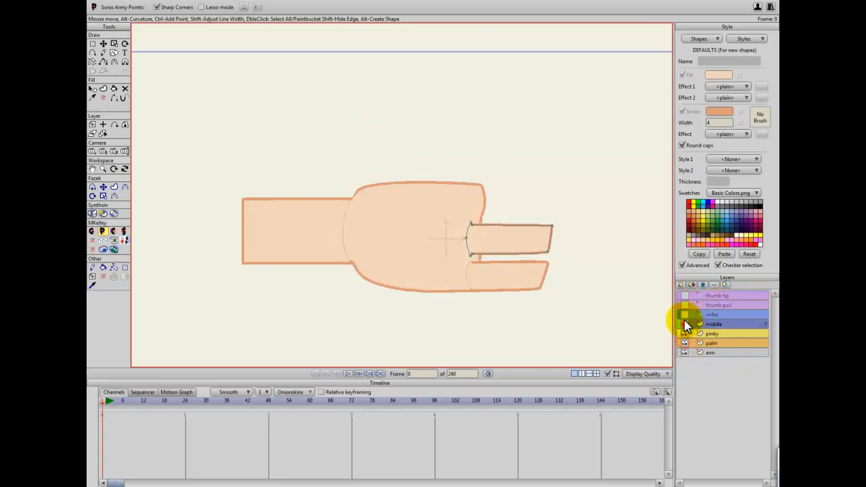
{"action": "left_click", "coordinate": [684, 314]}
{"action": "left_click", "coordinate": [684, 305]}
{"action": "left_click", "coordinate": [684, 296]}
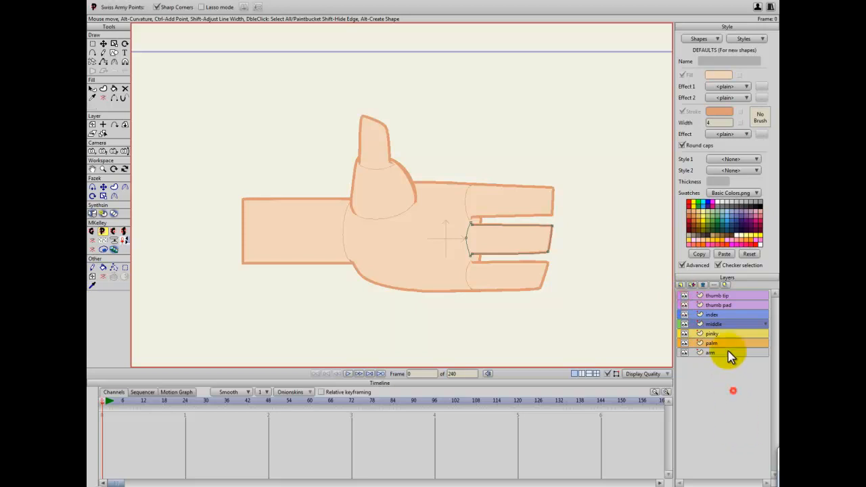
Create a group layer above the thumb tip layer and name it Hand front.
{"action": "left_click", "coordinate": [723, 296]}
{"action": "left_click", "coordinate": [681, 285]}
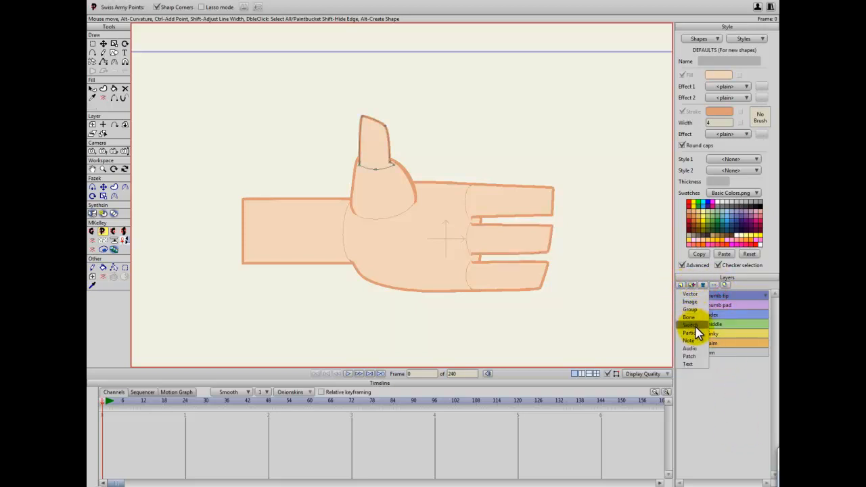
{"action": "left_click", "coordinate": [691, 309]}
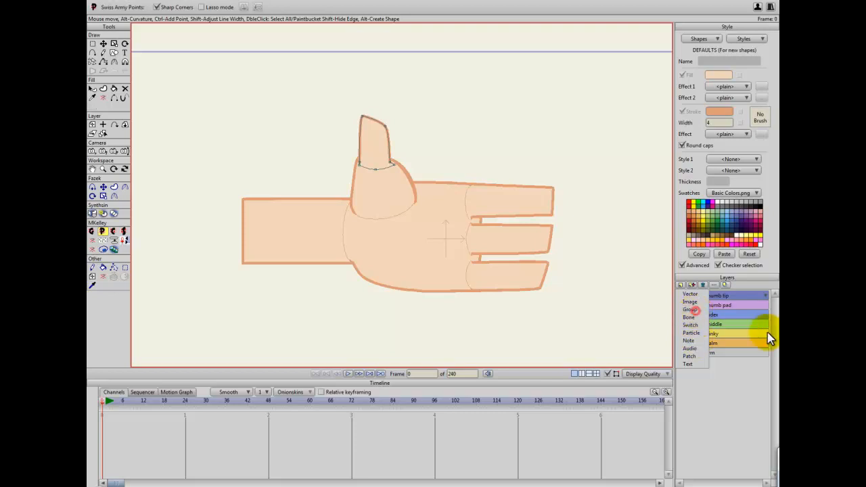
{"action": "type", "text": "Hand front"}
{"action": "key", "text": "Return"}
Move the six layers from thumb tip through palm into the Hand front group, leaving the arm layer outside.
{"action": "left_click", "coordinate": [725, 305]}
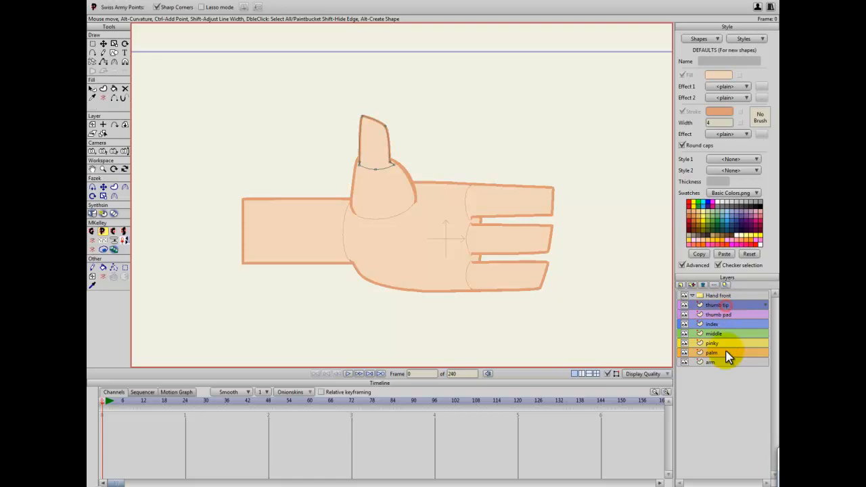
{"action": "left_click", "coordinate": [726, 352], "text": "shift"}
{"action": "left_click_drag", "start_coordinate": [721, 305], "coordinate": [719, 295]}
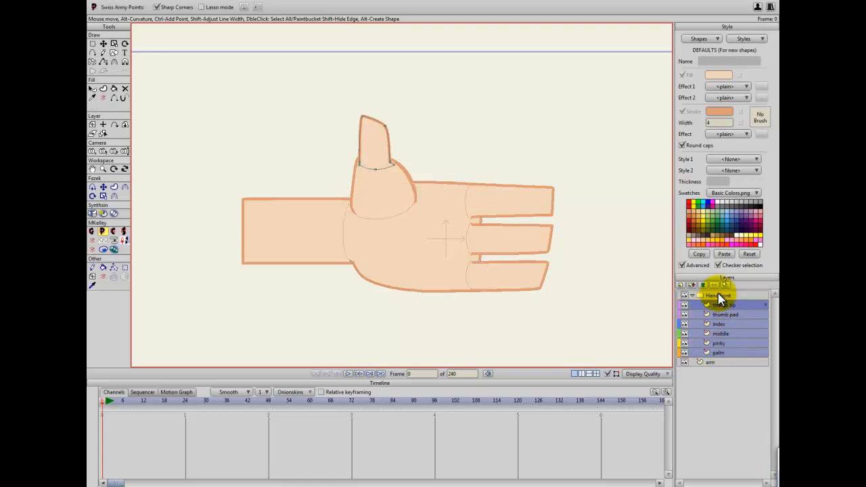
Duplicate the Hand front group and name the copy Hand back.
{"action": "left_click", "coordinate": [715, 295]}
{"action": "left_click", "coordinate": [691, 284]}
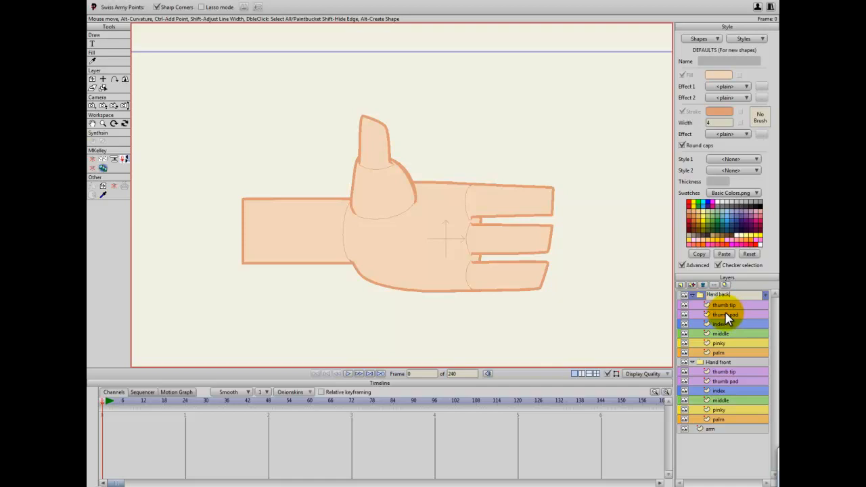
{"action": "key", "text": "Return"}
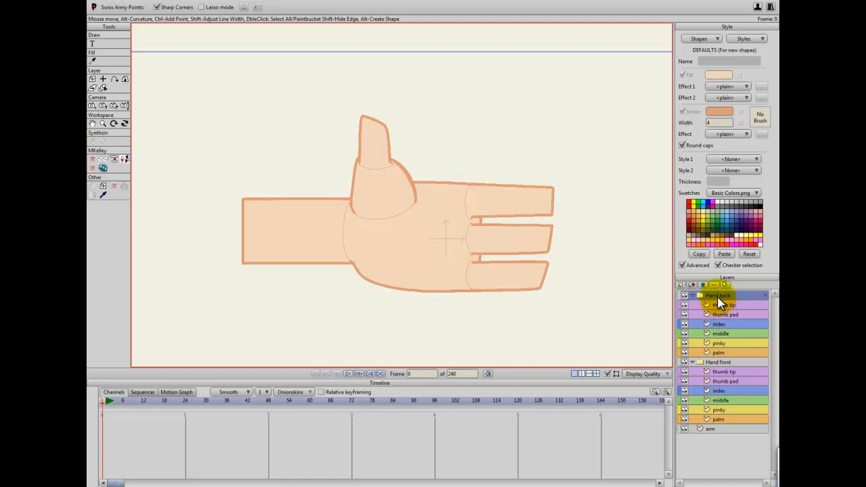
Hide the Hand front group and move the palm layer above all other layers in Hand back.
{"action": "left_click", "coordinate": [684, 363]}
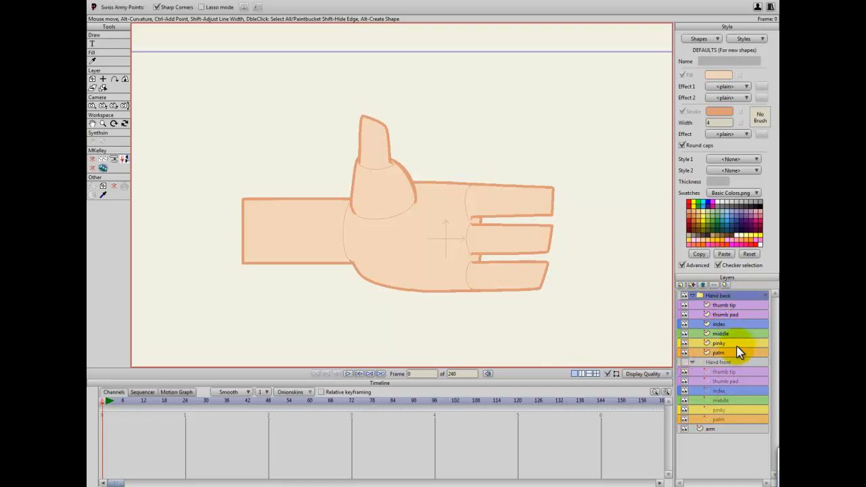
{"action": "left_click", "coordinate": [722, 353]}
{"action": "left_click_drag", "start_coordinate": [722, 353], "coordinate": [725, 308]}
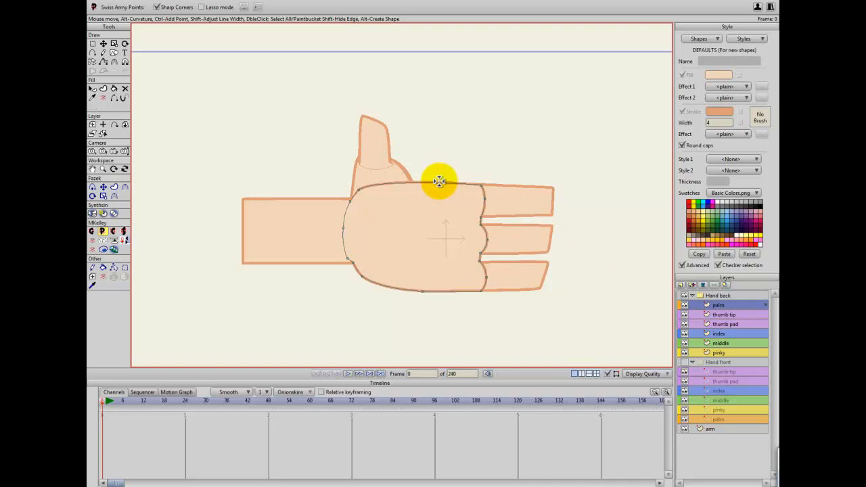
Render a preview of the back of the hand and close it after checking the layering.
{"action": "left_click_drag", "start_coordinate": [455, 145], "coordinate": [460, 143]}
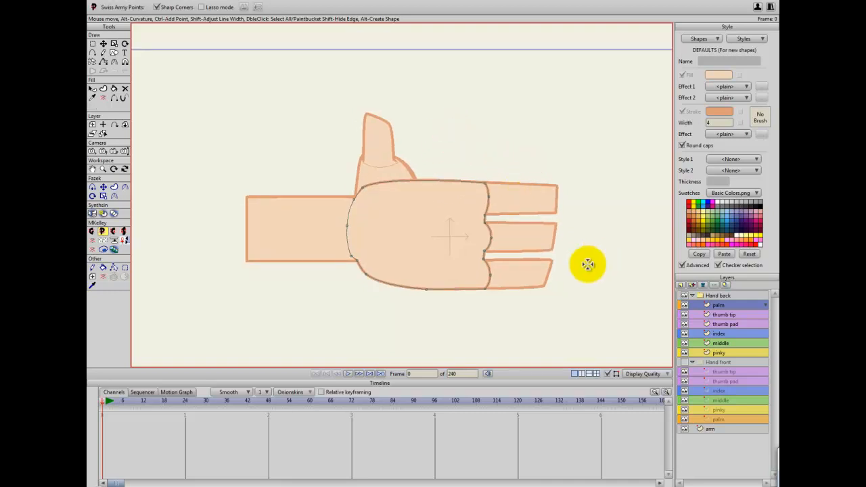
{"action": "key", "text": "ctrl+r"}
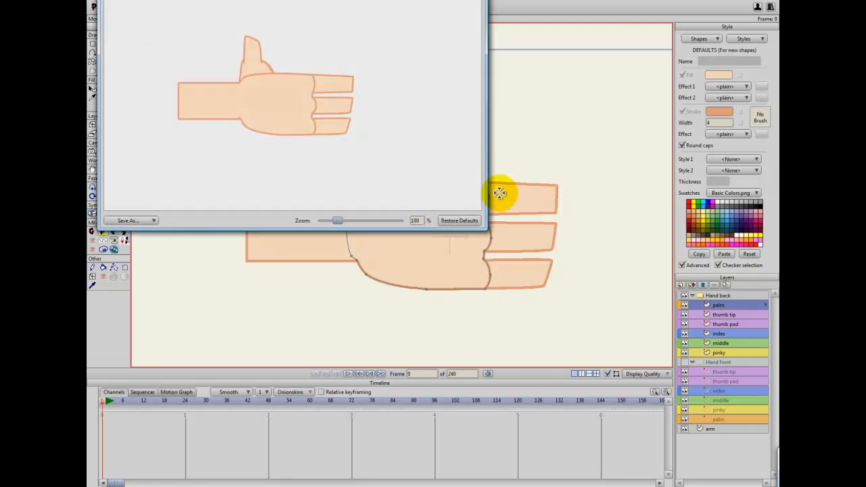
{"action": "left_click", "coordinate": [476, 4]}
{"action": "left_click_drag", "start_coordinate": [471, 92], "coordinate": [384, 121]}
{"action": "scroll", "coordinate": [469, 117], "scroll_direction": "up", "scroll_amount": 2}
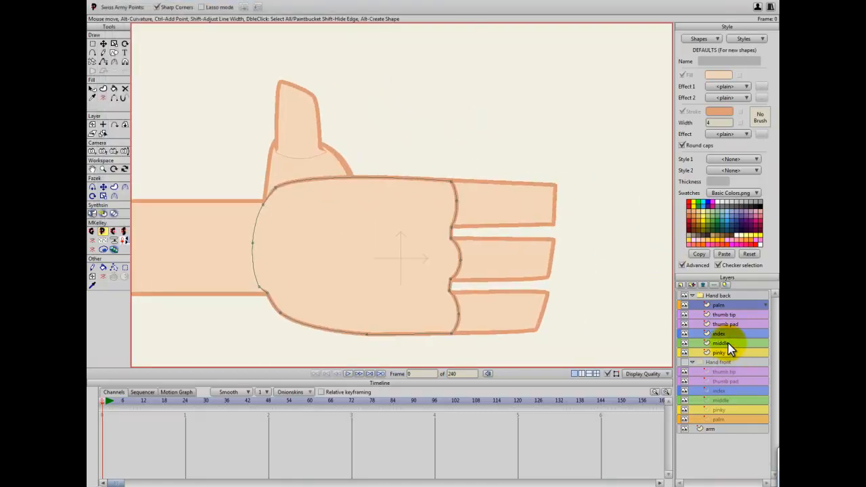
Make the Hand front group visible again and collapse both hand groups.
{"action": "left_click", "coordinate": [725, 324]}
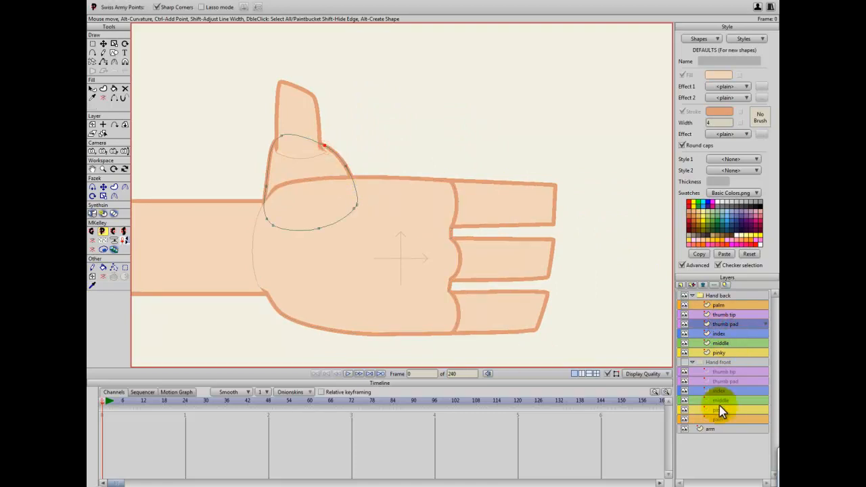
{"action": "left_click", "coordinate": [685, 363]}
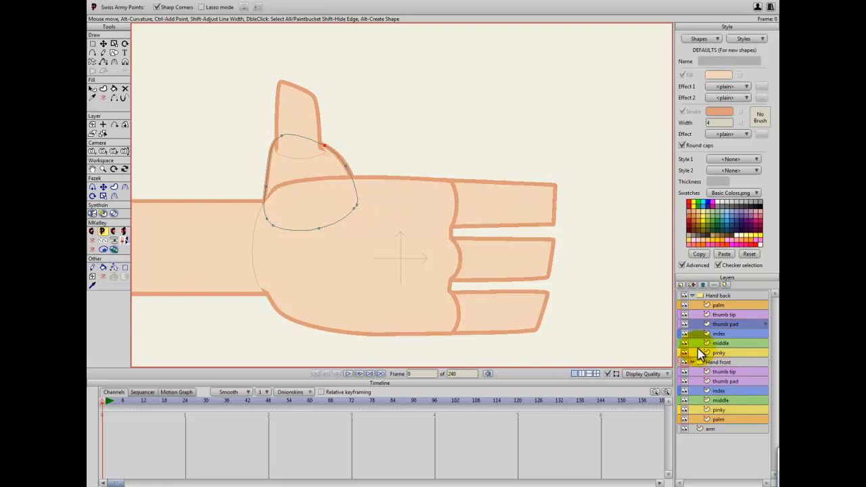
{"action": "left_click", "coordinate": [719, 297]}
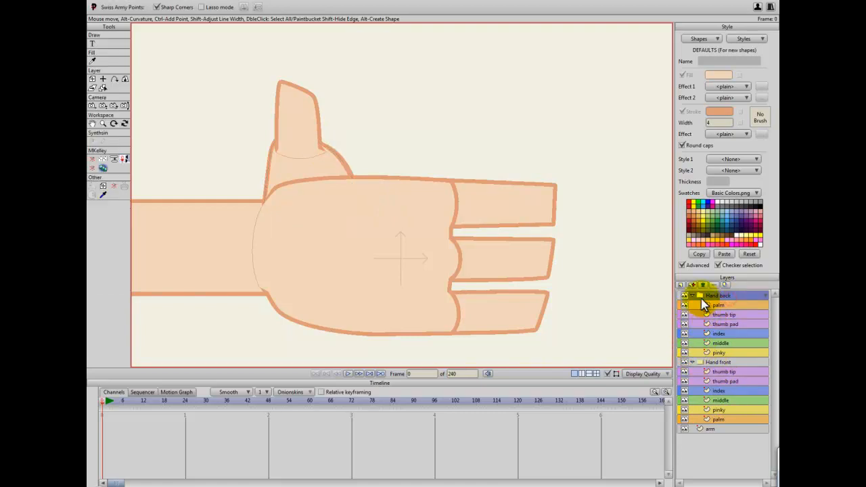
{"action": "left_click", "coordinate": [692, 296]}
{"action": "left_click", "coordinate": [691, 305]}
Create a bone layer and name it Hand.
{"action": "left_click", "coordinate": [681, 285]}
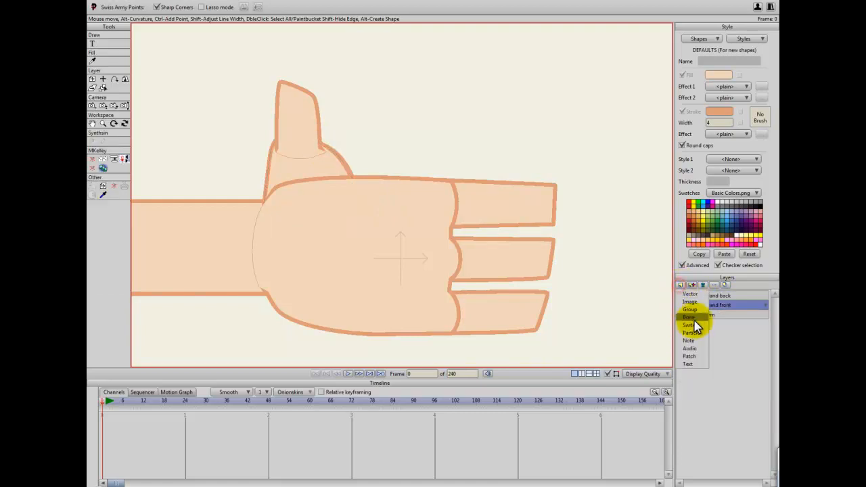
{"action": "left_click", "coordinate": [688, 318]}
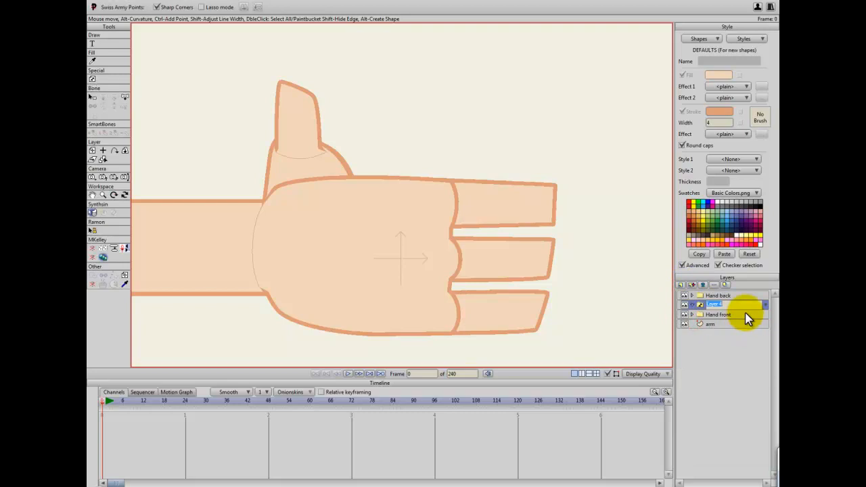
{"action": "type", "text": "Hand"}
{"action": "key", "text": "Return"}
Place the Hand back and Hand front groups inside the Hand bone layer and enable switching between them.
{"action": "left_click_drag", "start_coordinate": [740, 307], "coordinate": [718, 301]}
{"action": "left_click", "coordinate": [710, 314], "text": "shift"}
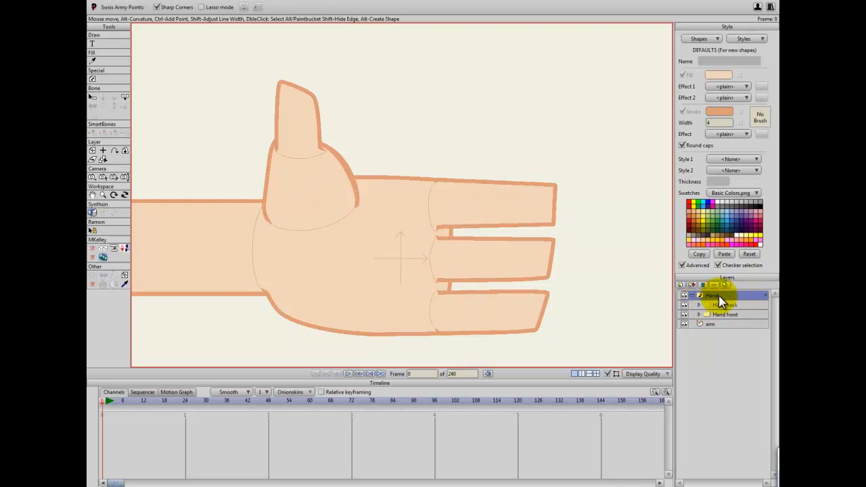
Switch the Hand layer repeatedly between Hand back and Hand front to test it, finishing on Hand front.
{"action": "right_click", "coordinate": [717, 296]}
{"action": "left_click", "coordinate": [735, 300]}
{"action": "right_click", "coordinate": [726, 296]}
{"action": "left_click", "coordinate": [734, 308]}
{"action": "right_click", "coordinate": [735, 292]}
{"action": "left_click", "coordinate": [740, 295]}
{"action": "right_click", "coordinate": [728, 293]}
{"action": "left_click", "coordinate": [738, 305]}
{"action": "right_click", "coordinate": [730, 297]}
{"action": "left_click", "coordinate": [738, 302]}
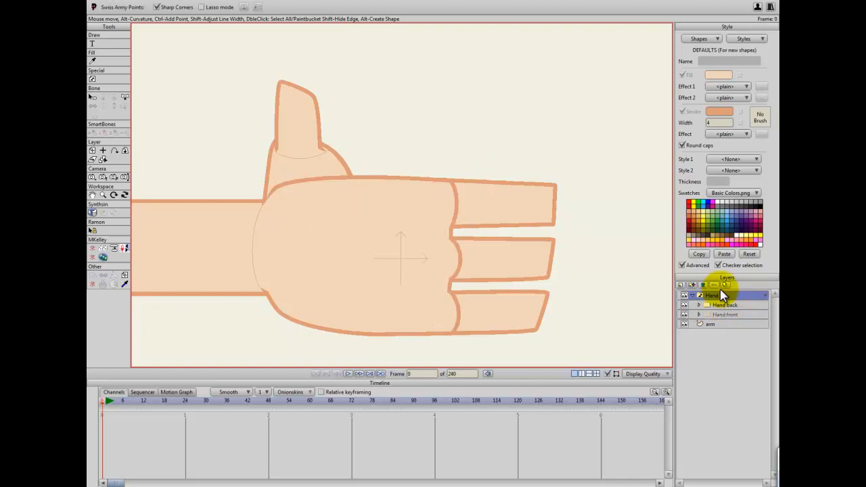
{"action": "left_click", "coordinate": [744, 299]}
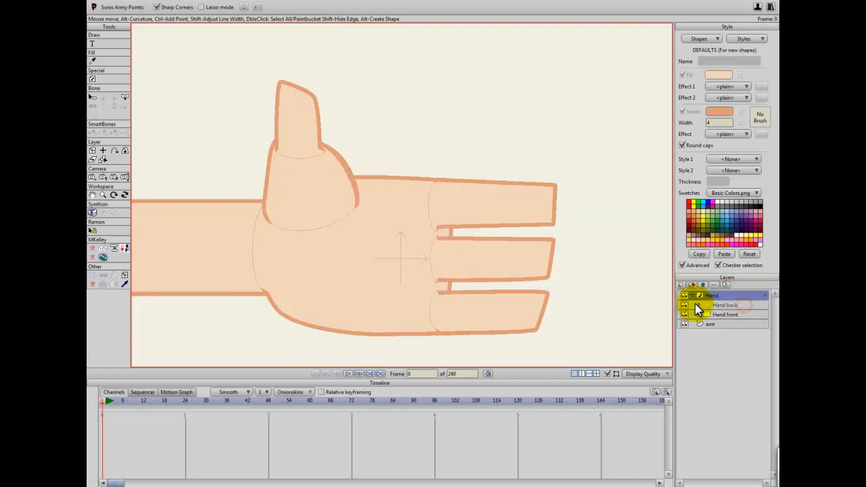
Expand the Hand back and Hand front groups, and select the Hand bone layer with the whole hand in view.
{"action": "left_click", "coordinate": [698, 305]}
{"action": "left_click", "coordinate": [700, 371]}
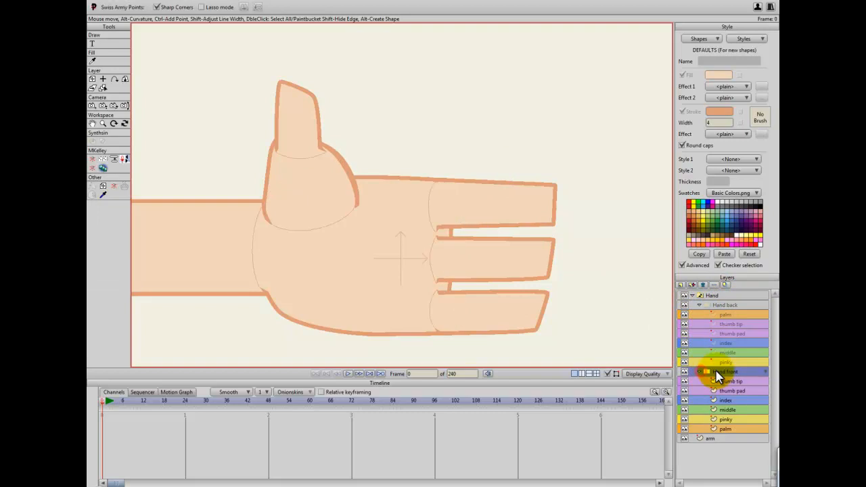
{"action": "left_click_drag", "start_coordinate": [451, 217], "coordinate": [499, 225]}
{"action": "scroll", "coordinate": [507, 245], "scroll_direction": "down", "scroll_amount": 2}
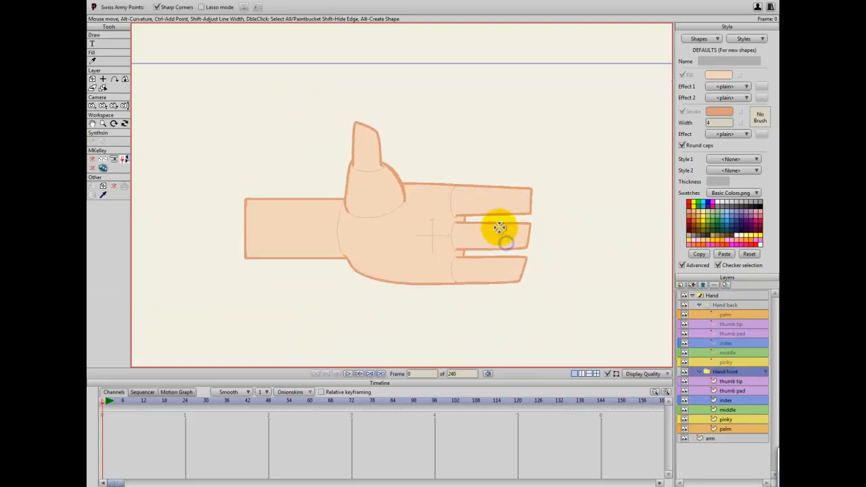
{"action": "scroll", "coordinate": [524, 232], "scroll_direction": "up", "scroll_amount": 1}
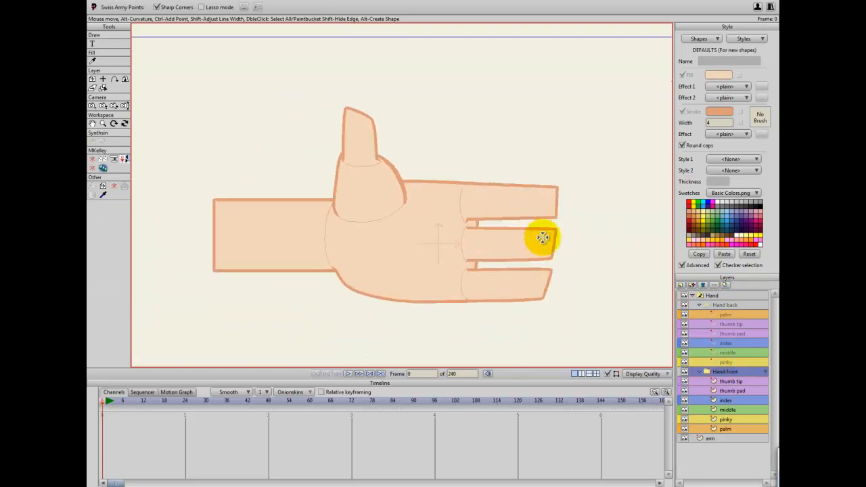
{"action": "left_click", "coordinate": [717, 297]}
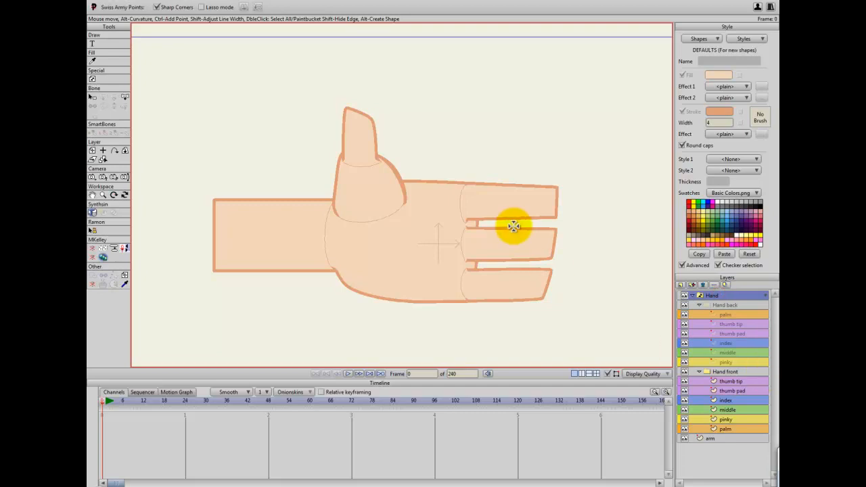